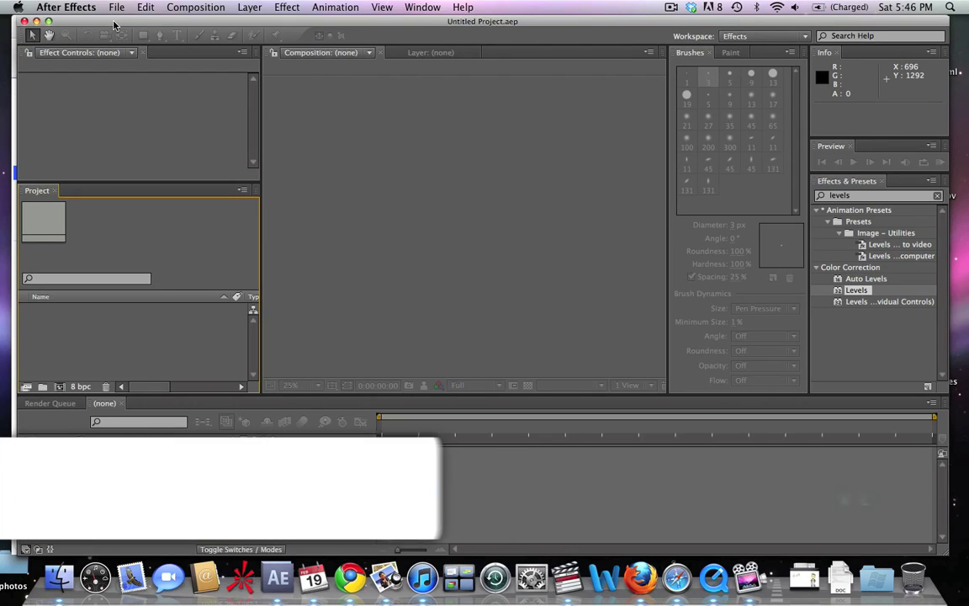
Import the MVI_2501.mov footage from the casper folder and create a composition from it
{"action": "key", "text": "super+i"}
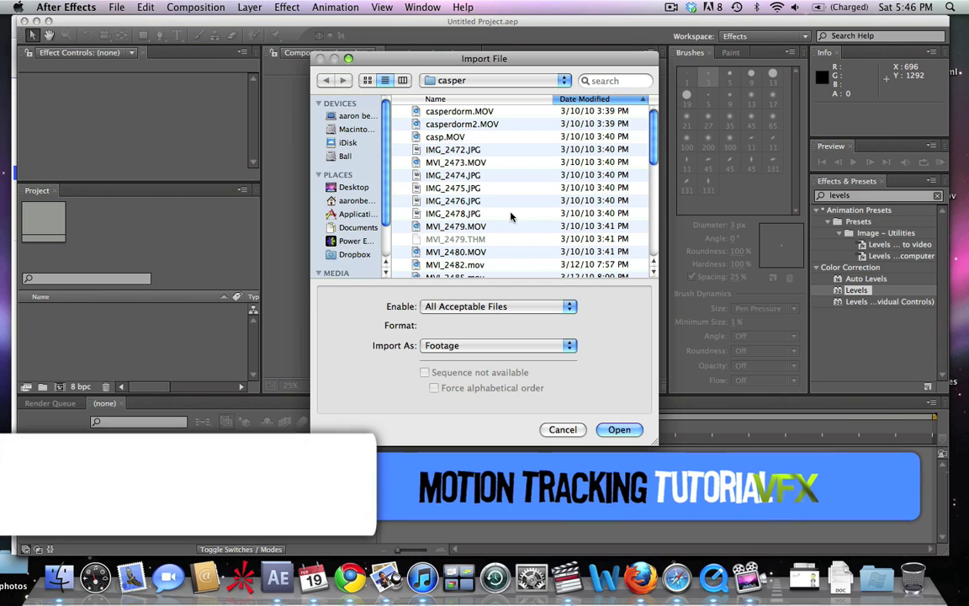
{"action": "scroll", "coordinate": [511, 216], "scroll_direction": "down", "scroll_amount": 10}
{"action": "double_click", "coordinate": [454, 271]}
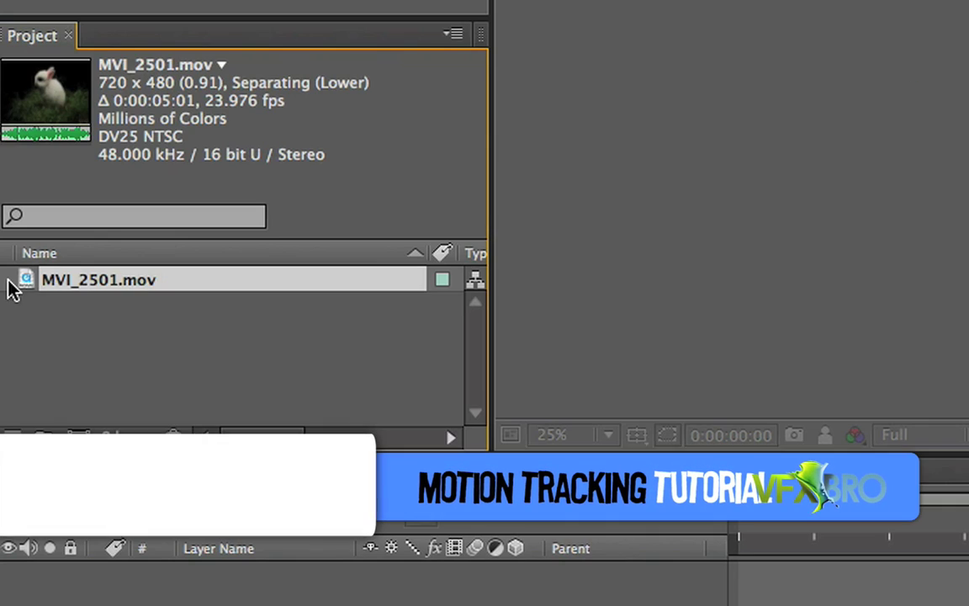
{"action": "left_click_drag", "start_coordinate": [50, 280], "coordinate": [78, 436]}
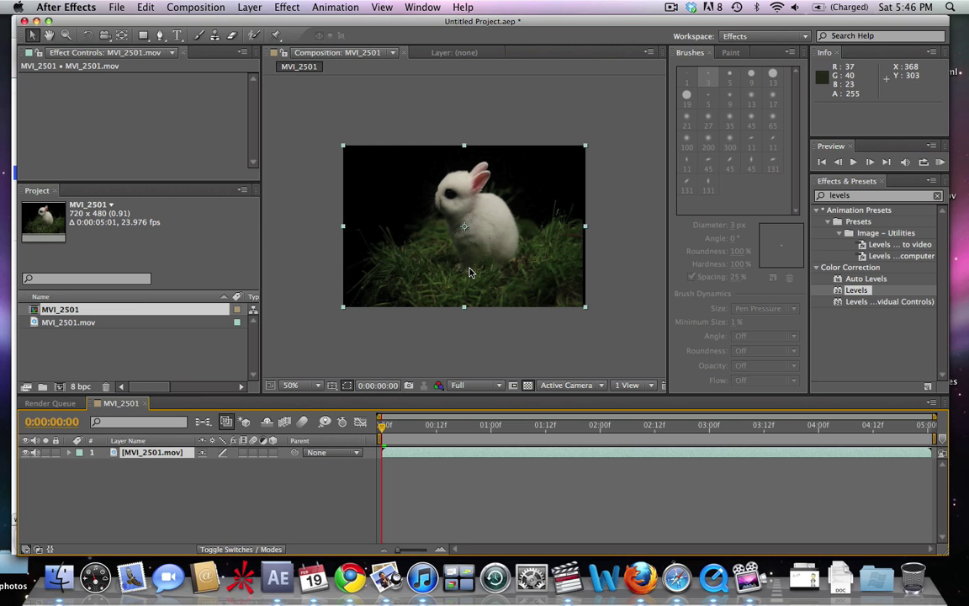
Preview the rabbit clip's playback and add a null object layer to the composition
{"action": "left_click", "coordinate": [939, 163]}
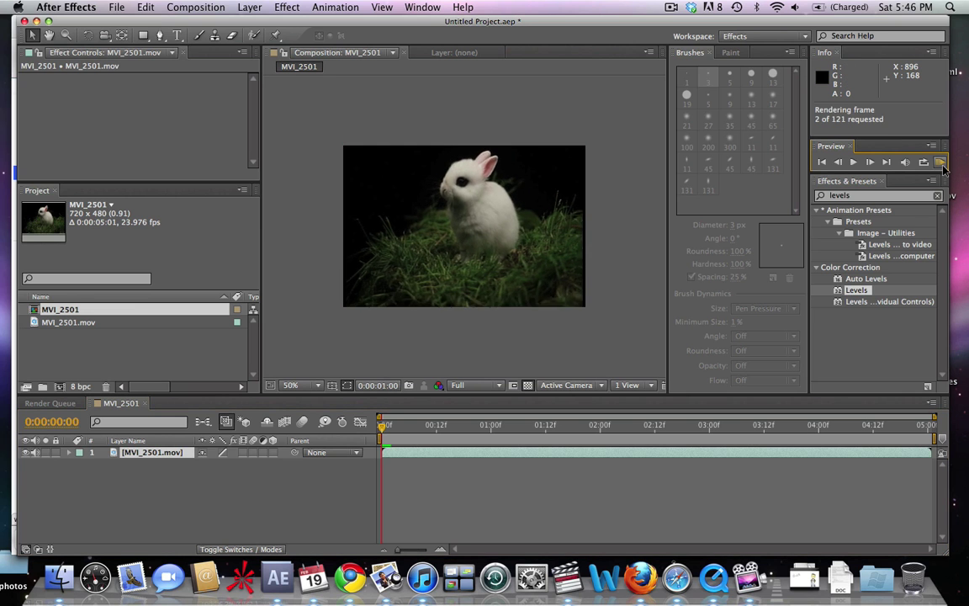
{"action": "left_click", "coordinate": [851, 162]}
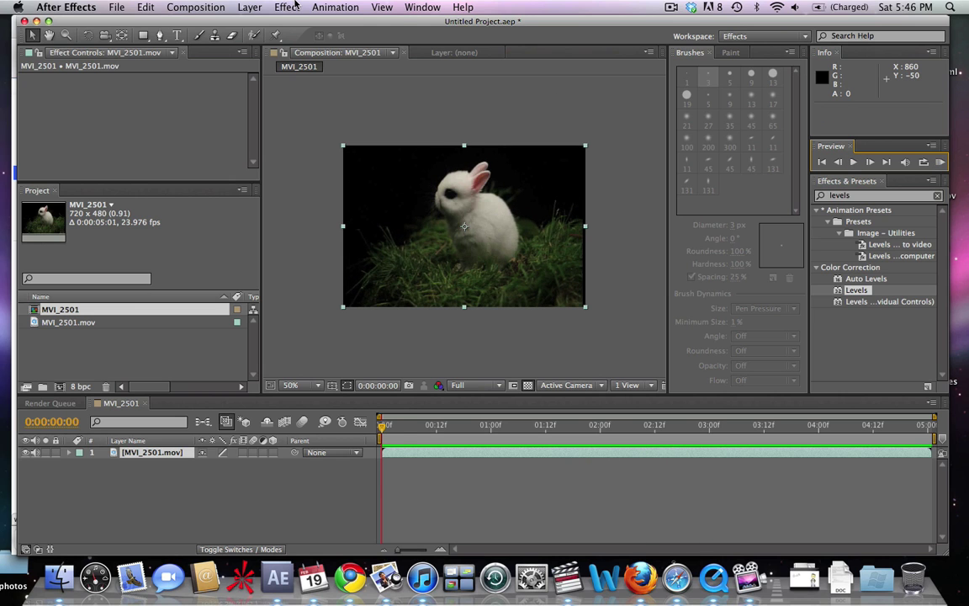
{"action": "left_click", "coordinate": [251, 7]}
{"action": "mouse_move", "coordinate": [261, 26]}
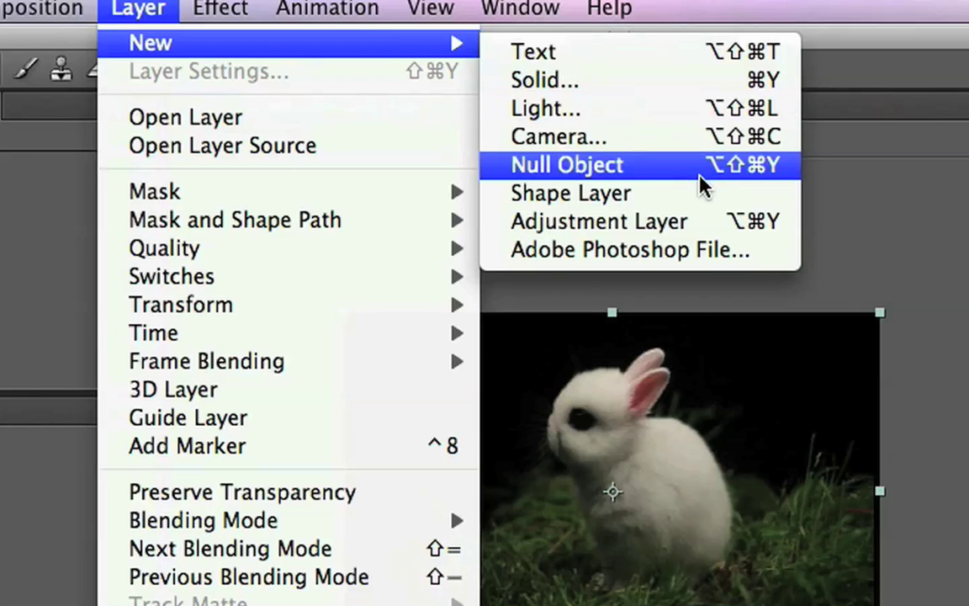
{"action": "left_click", "coordinate": [700, 175]}
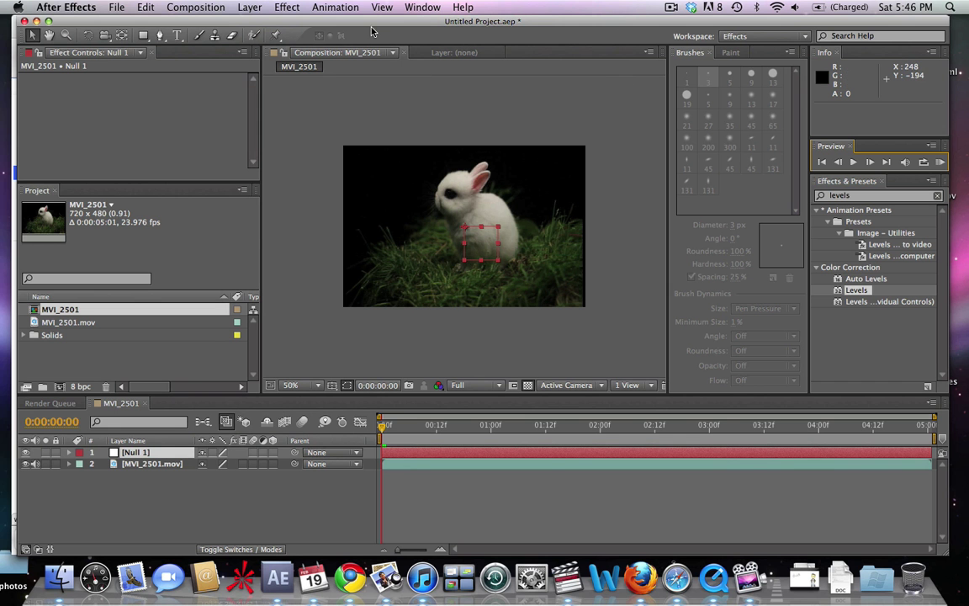
Switch to the Motion Tracking workspace and start a motion track with MVI_2501.mov as the motion source
{"action": "left_click", "coordinate": [417, 6]}
{"action": "mouse_move", "coordinate": [429, 24]}
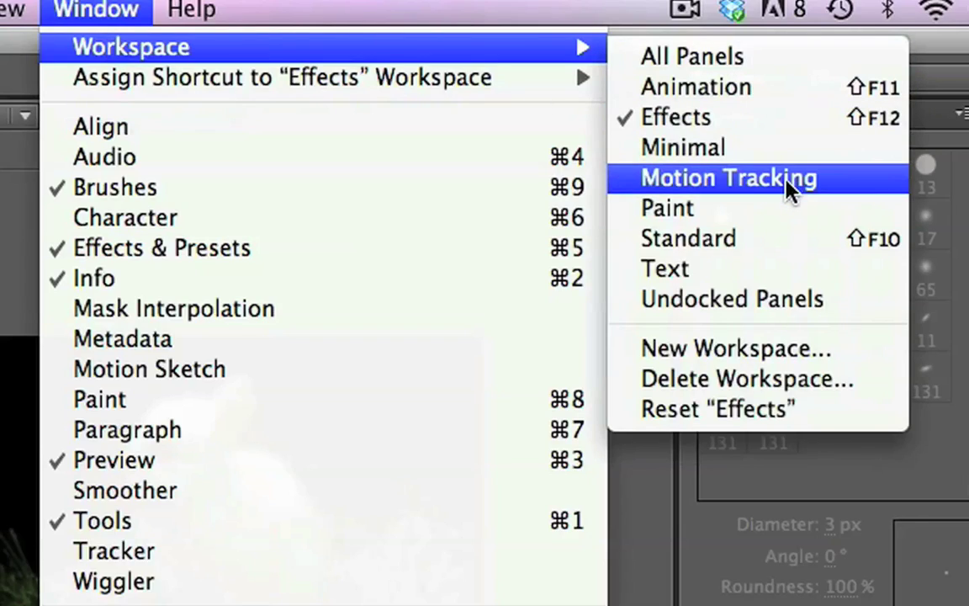
{"action": "left_click", "coordinate": [715, 84]}
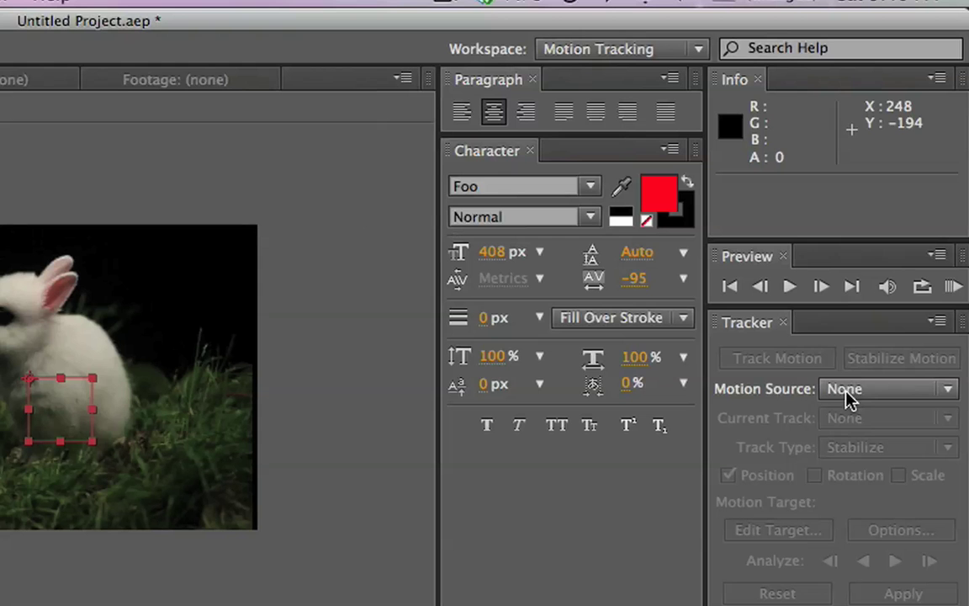
{"action": "left_click", "coordinate": [848, 392]}
{"action": "left_click", "coordinate": [854, 477]}
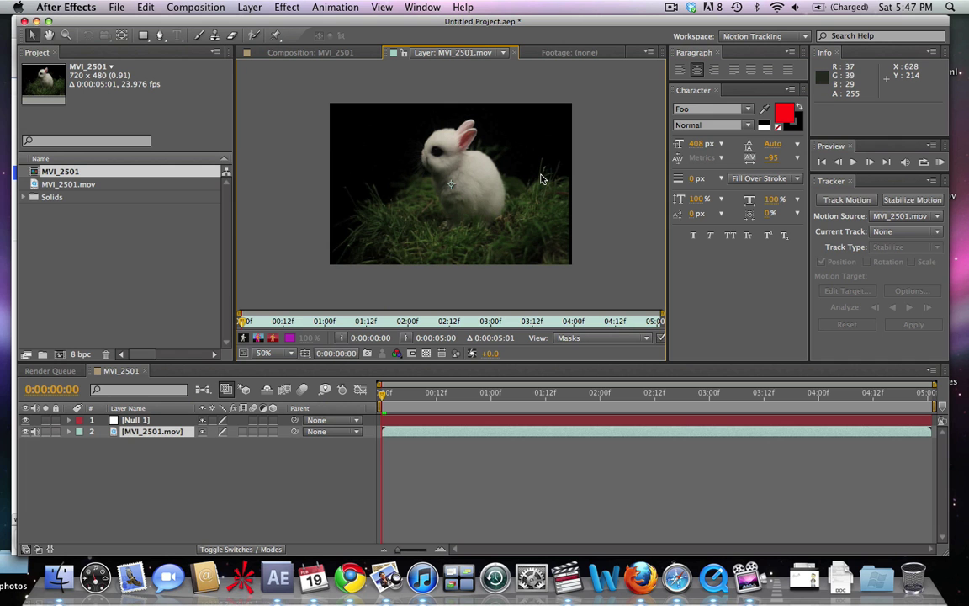
{"action": "left_click", "coordinate": [847, 200]}
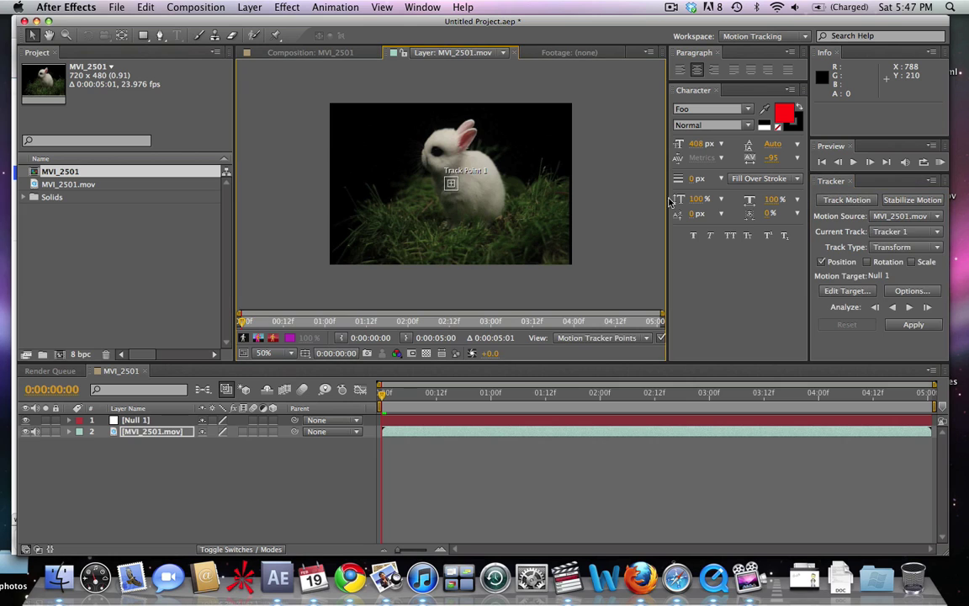
Place Track Point 1 on a grass detail near the frame's lower edge, with a feature region about 26 × 20 and search region about 102 × 94
{"action": "key", "text": "period"}
{"action": "key", "text": "h"}
{"action": "left_click_drag", "start_coordinate": [530, 223], "coordinate": [506, 165]}
{"action": "key", "text": "v"}
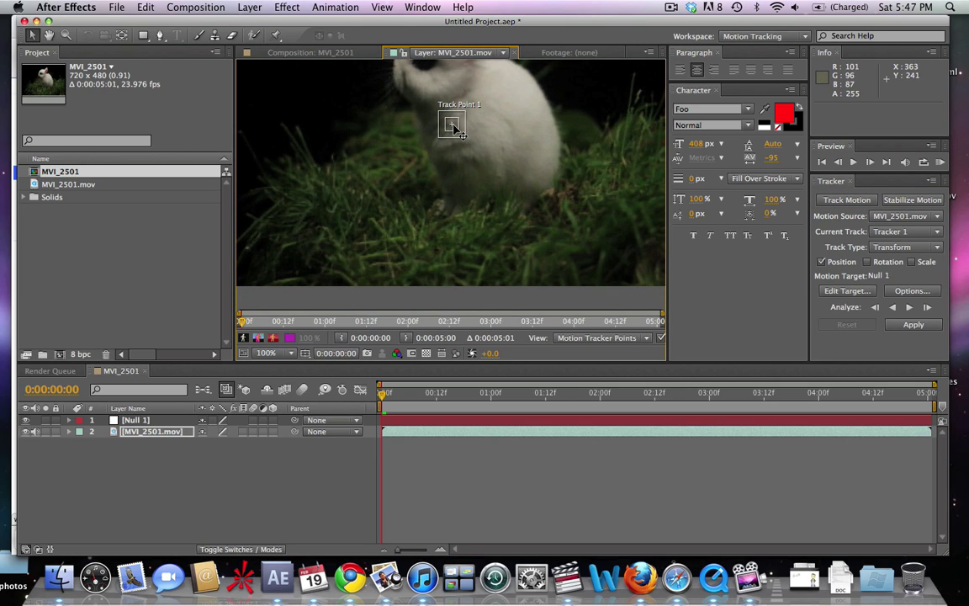
{"action": "left_click", "coordinate": [454, 137]}
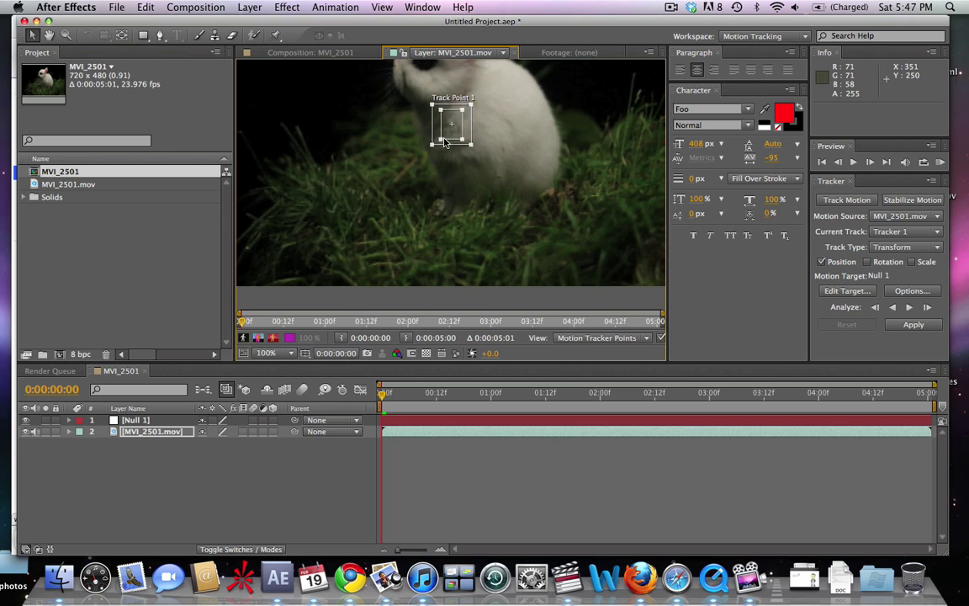
{"action": "left_click_drag", "start_coordinate": [448, 129], "coordinate": [507, 280]}
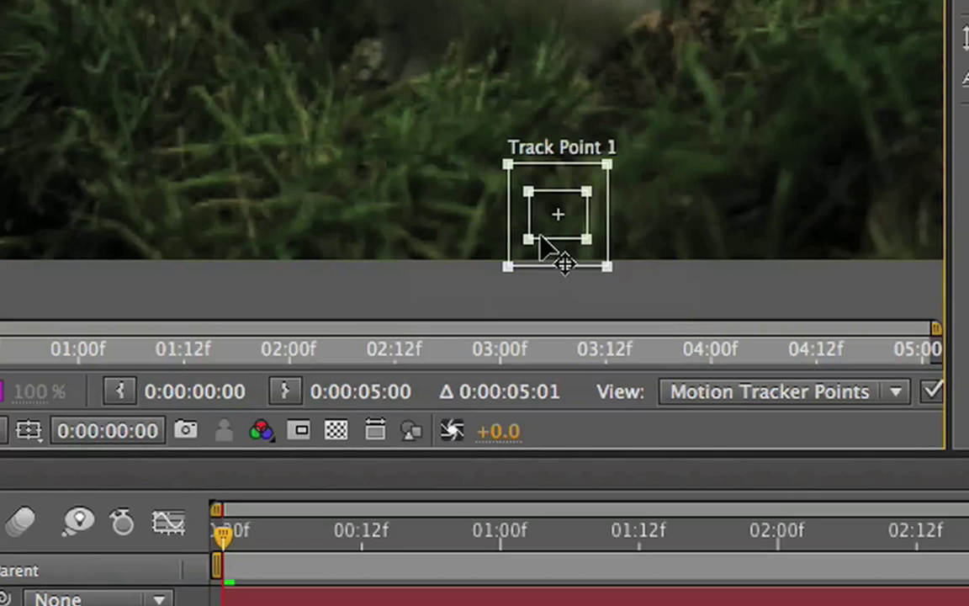
{"action": "left_click_drag", "start_coordinate": [529, 240], "coordinate": [535, 233]}
{"action": "left_click_drag", "start_coordinate": [608, 267], "coordinate": [648, 296]}
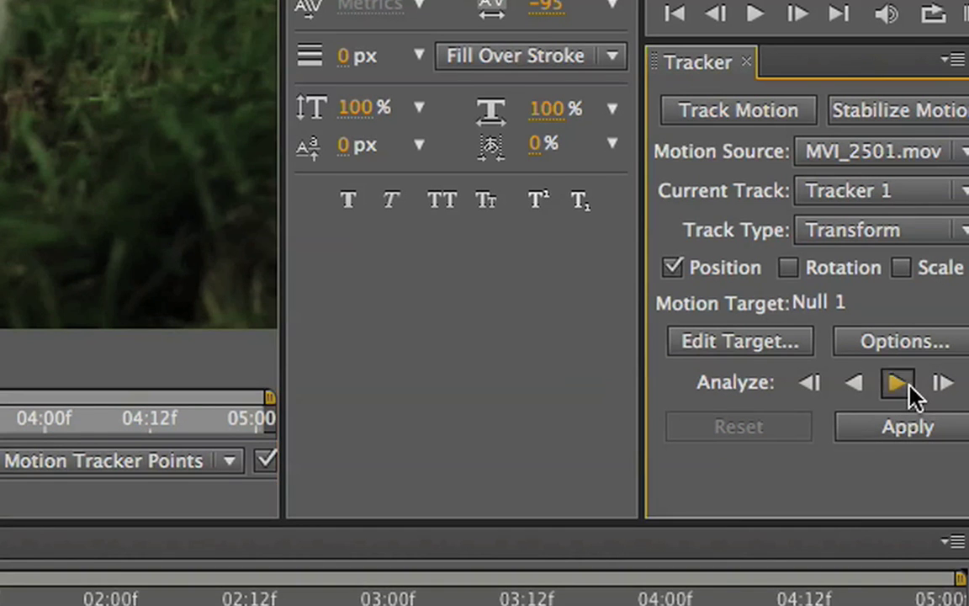
Analyze the track forward through the whole clip and apply the motion to the Null 1 layer
{"action": "left_click", "coordinate": [910, 307]}
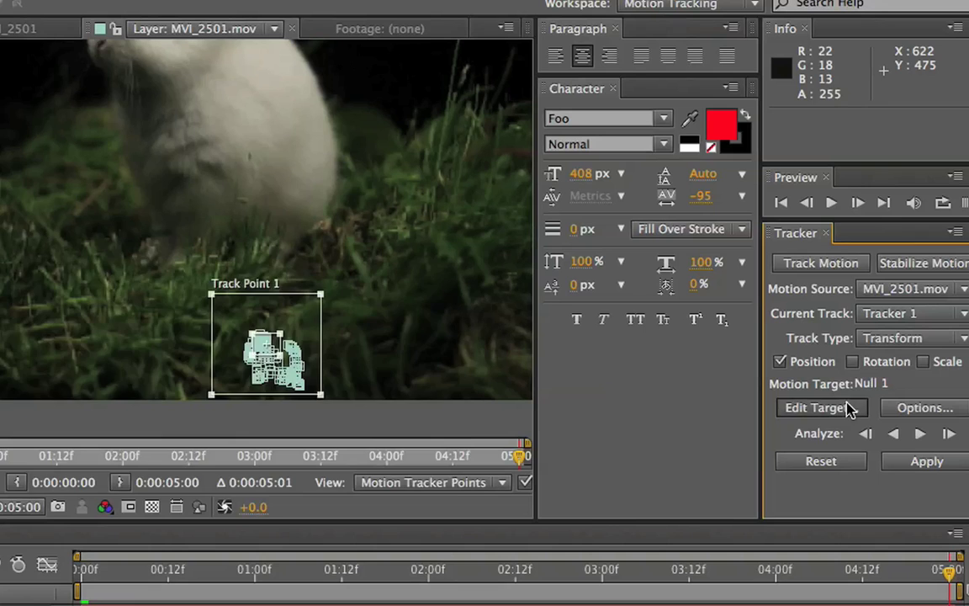
{"action": "left_click", "coordinate": [851, 291]}
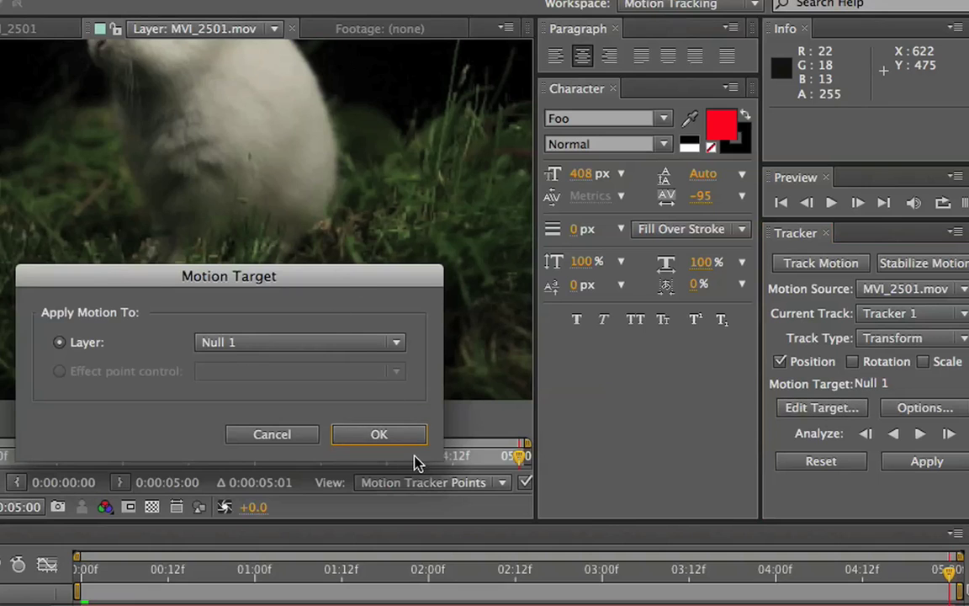
{"action": "left_click", "coordinate": [412, 441]}
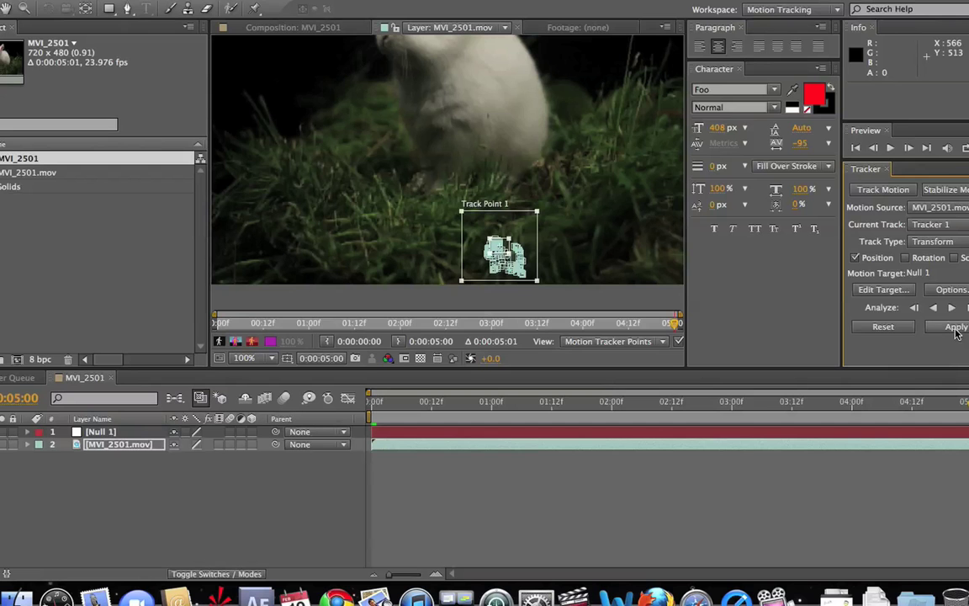
{"action": "left_click", "coordinate": [956, 330]}
{"action": "left_click", "coordinate": [539, 286]}
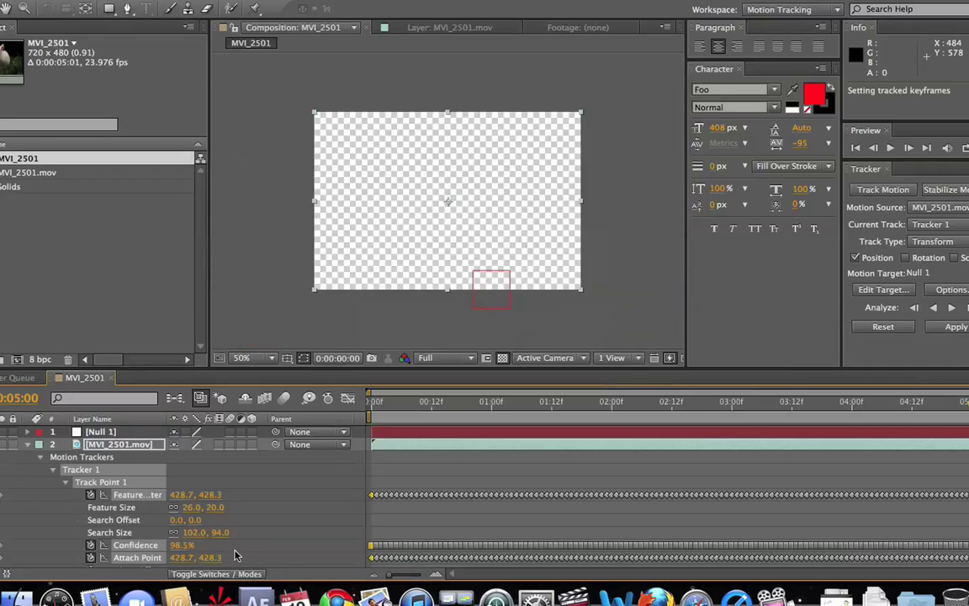
Return to the composition's first frame and add a text layer reading "casper"
{"action": "left_click_drag", "start_coordinate": [382, 414], "coordinate": [371, 545]}
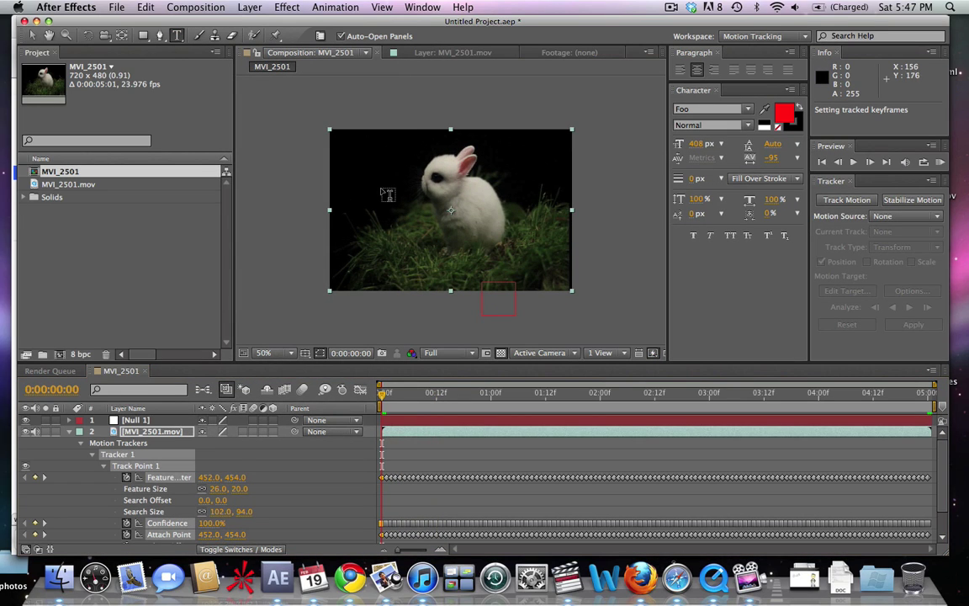
{"action": "left_click", "coordinate": [362, 198]}
{"action": "type", "text": "CASPER"}
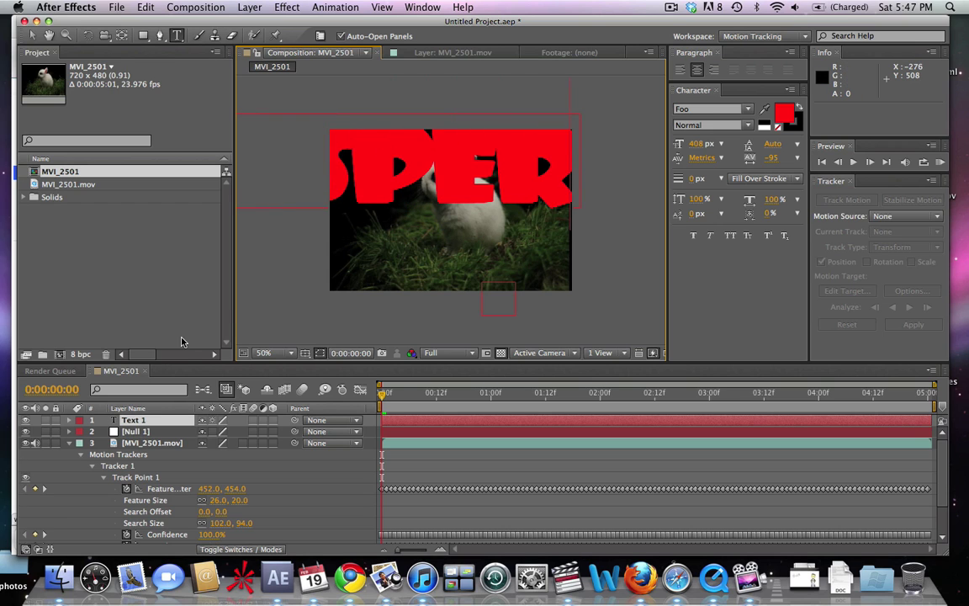
{"action": "left_click", "coordinate": [140, 420]}
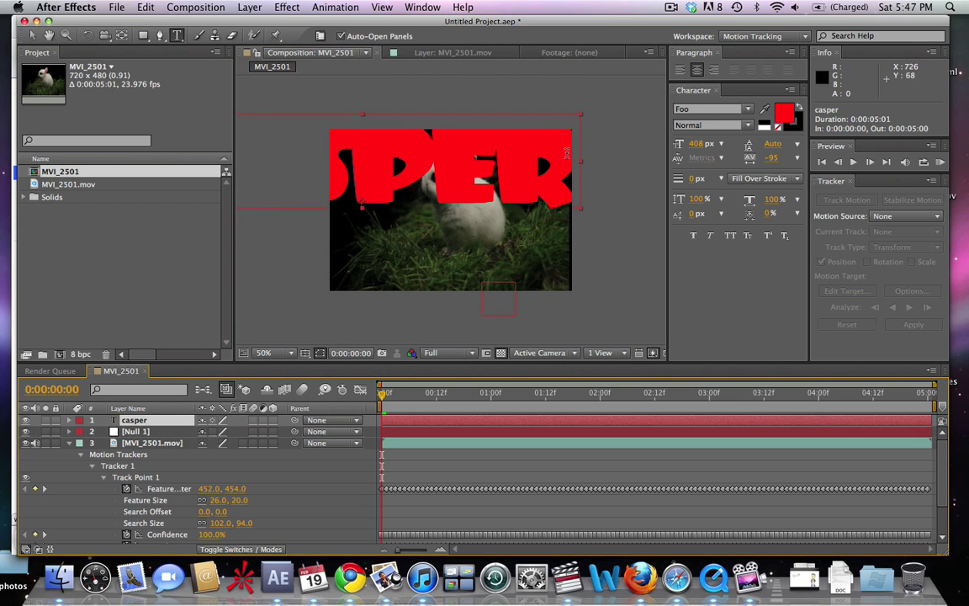
Scale the text down to fit the frame at about position 336, 248, and set its fill colour to white (FFFFFF)
{"action": "key", "text": "v"}
{"action": "left_click_drag", "start_coordinate": [580, 118], "coordinate": [520, 201]}
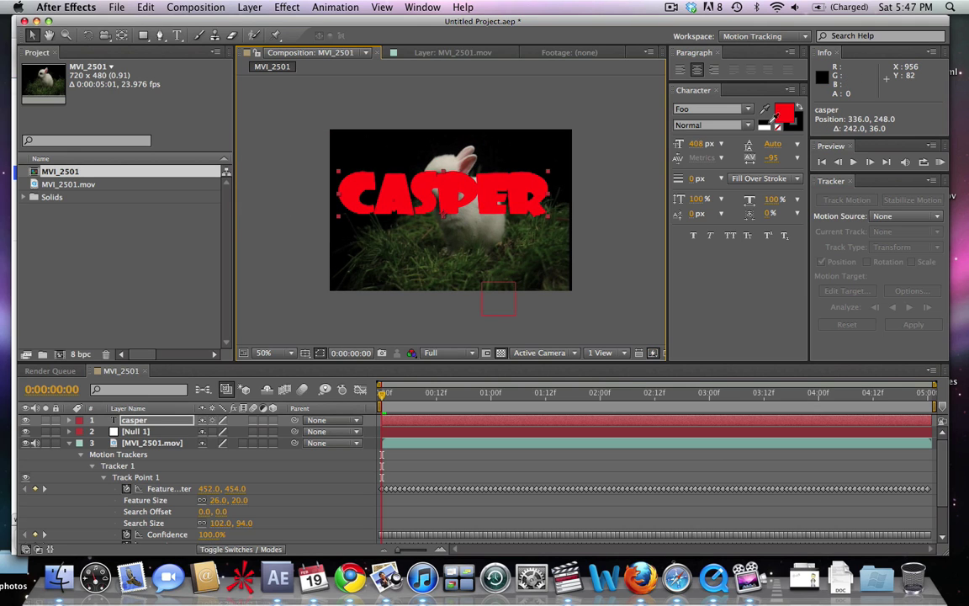
{"action": "left_click", "coordinate": [780, 120]}
{"action": "left_click_drag", "start_coordinate": [688, 379], "coordinate": [579, 318]}
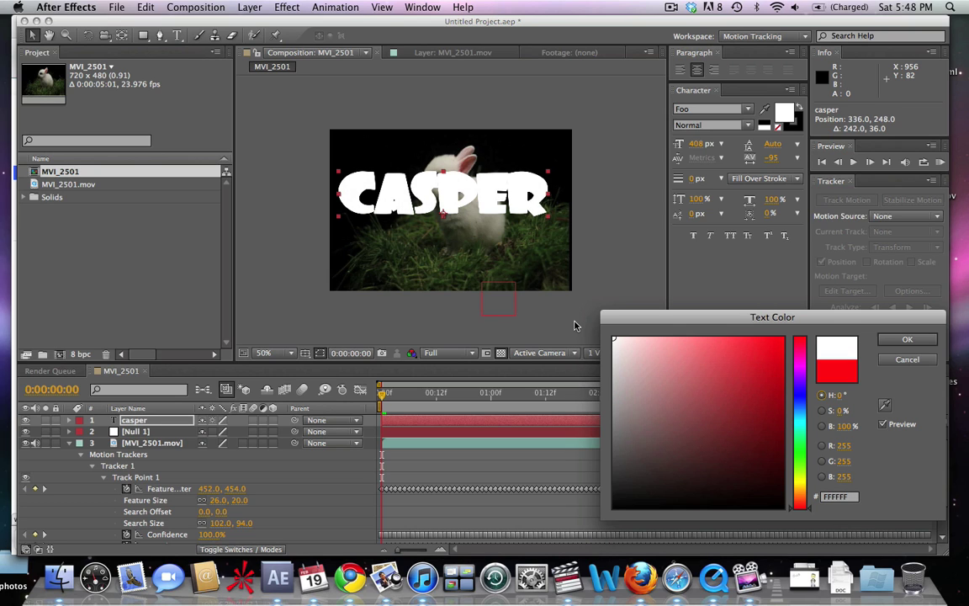
{"action": "key", "text": "Return"}
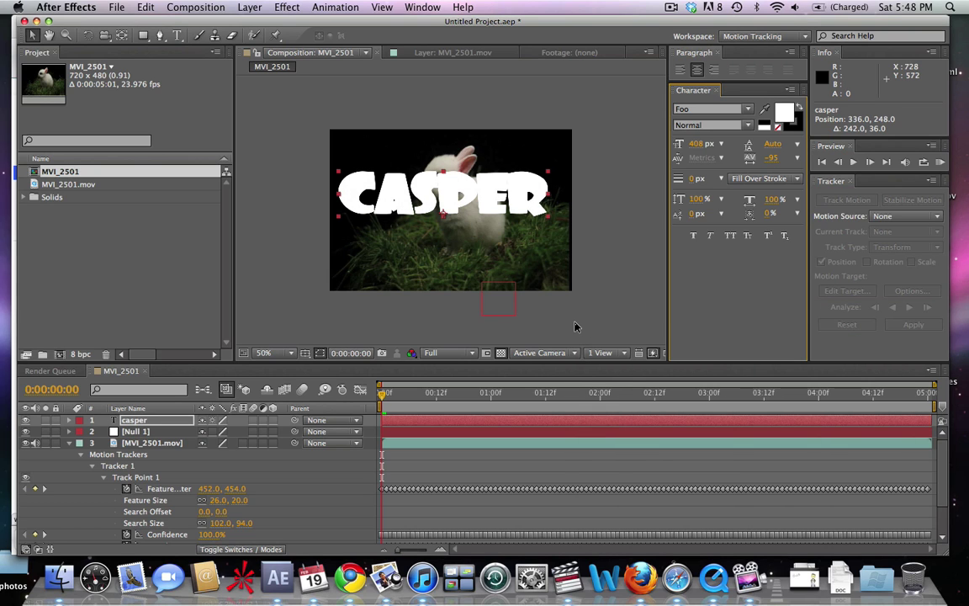
Pre-compose the text layer into a new composition named casper, moving all attributes into it
{"action": "left_click", "coordinate": [133, 420]}
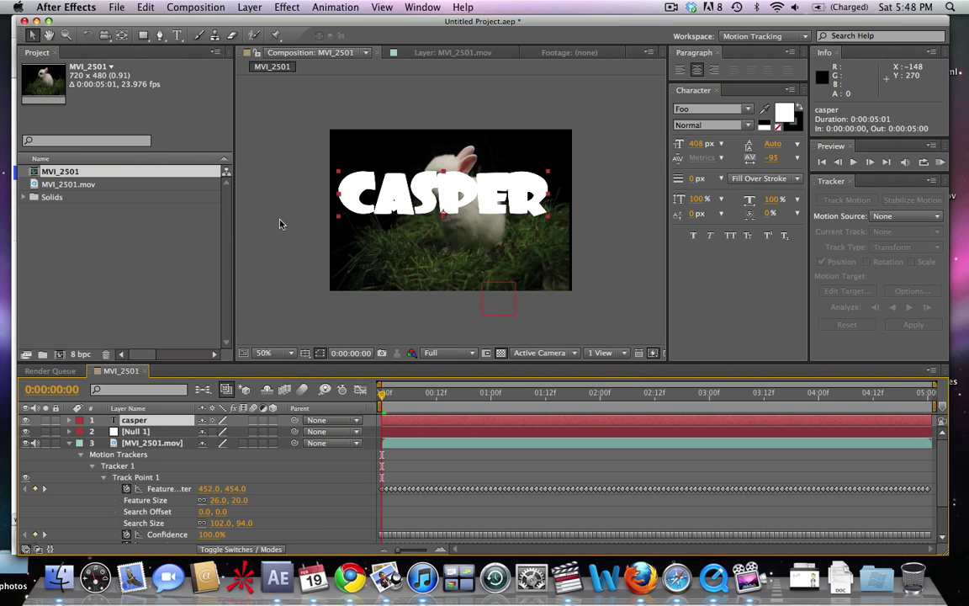
{"action": "key", "text": "super+shift+c"}
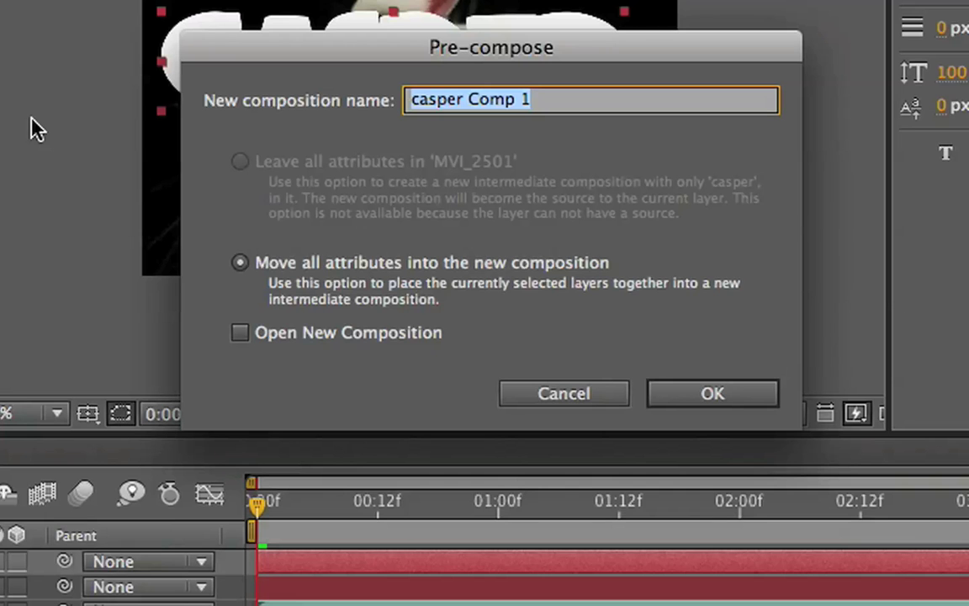
{"action": "type", "text": "casper"}
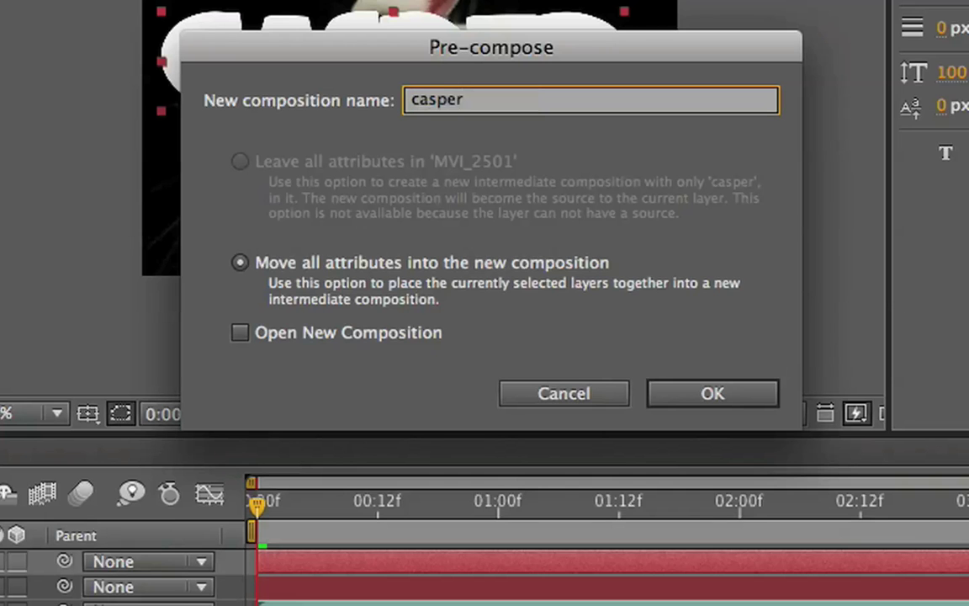
{"action": "key", "text": "Return"}
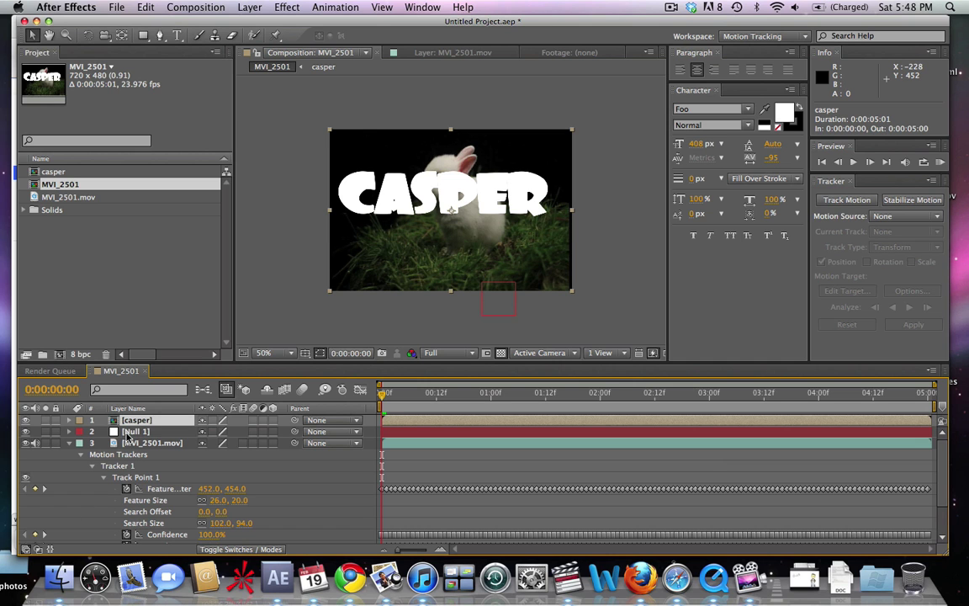
Add a second text layer reading "casper" above the pre-composed one
{"action": "key", "text": "super+alt+shift+t"}
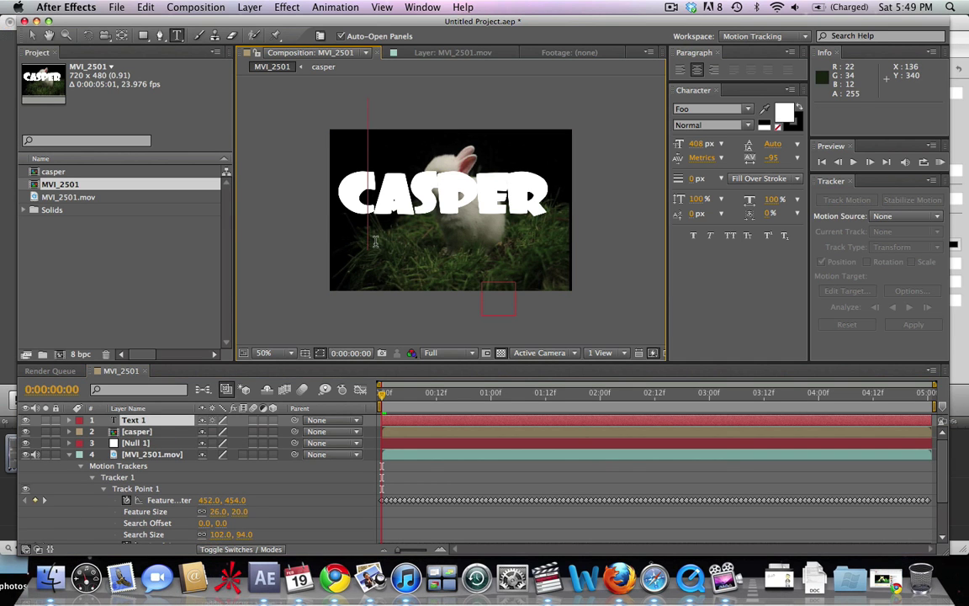
{"action": "type", "text": "CASPER"}
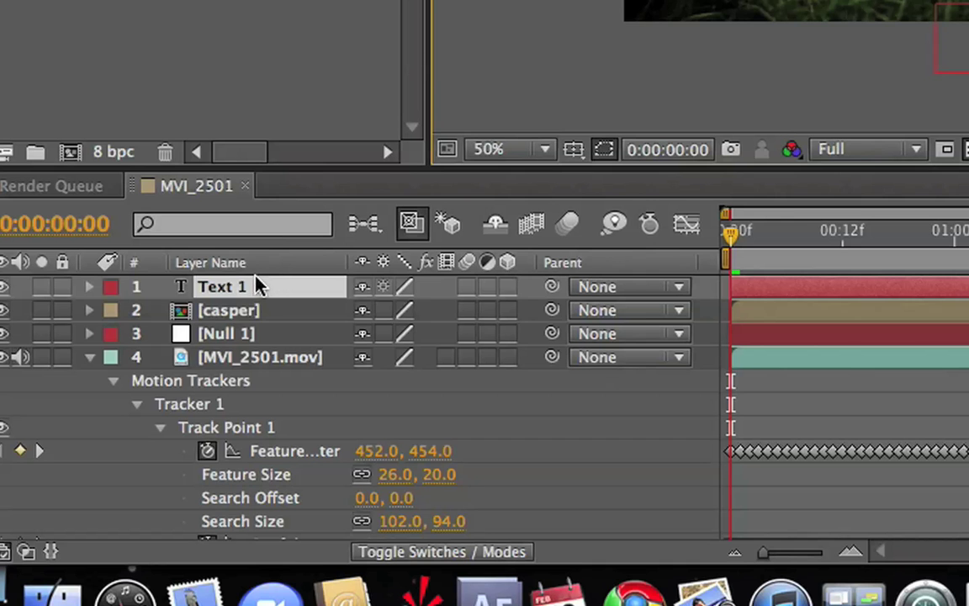
{"action": "left_click", "coordinate": [150, 418]}
Scale the second casper text to 48% and move it over the first title, at about position 332, 240
{"action": "key", "text": "s"}
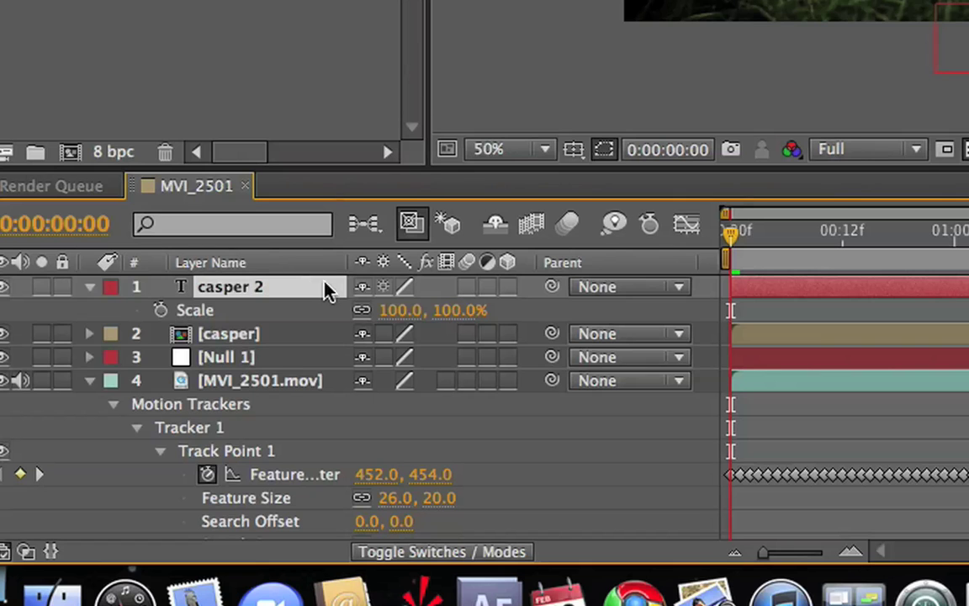
{"action": "left_click_drag", "start_coordinate": [402, 318], "coordinate": [353, 322]}
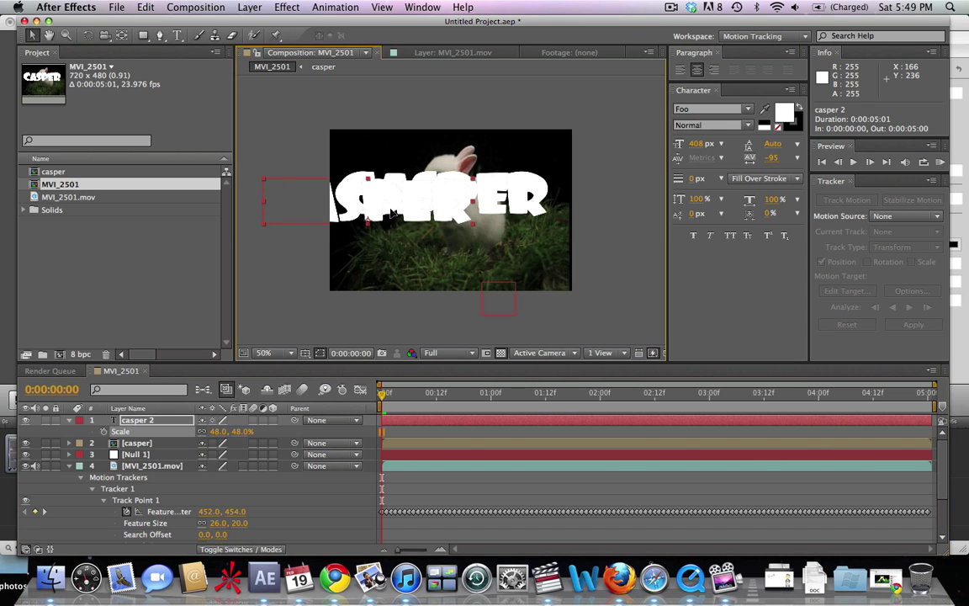
{"action": "mouse_move", "coordinate": [391, 214]}
{"action": "left_mouse_down"}
{"action": "mouse_move", "coordinate": [402, 211]}
{"action": "mouse_move", "coordinate": [393, 213]}
{"action": "left_mouse_up"}
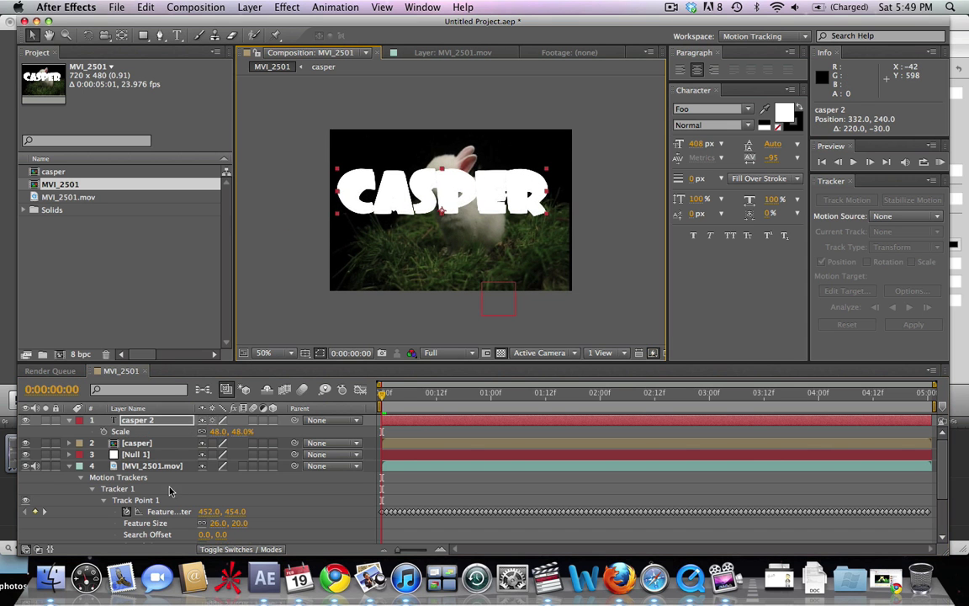
{"action": "left_click", "coordinate": [139, 421]}
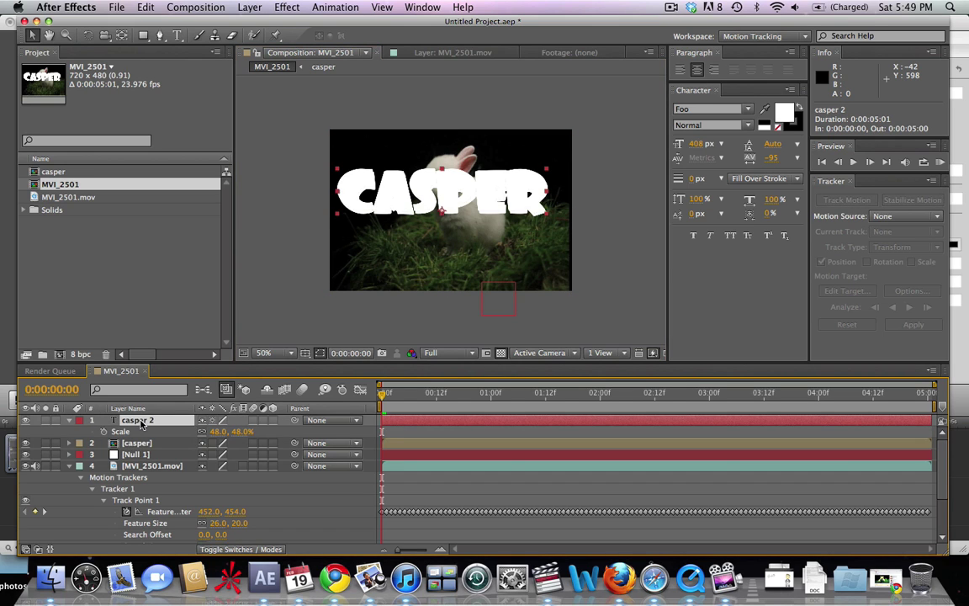
Pre-compose the second casper text layer into a new composition named casper 2, moving all attributes into it
{"action": "key", "text": "super+shift+c"}
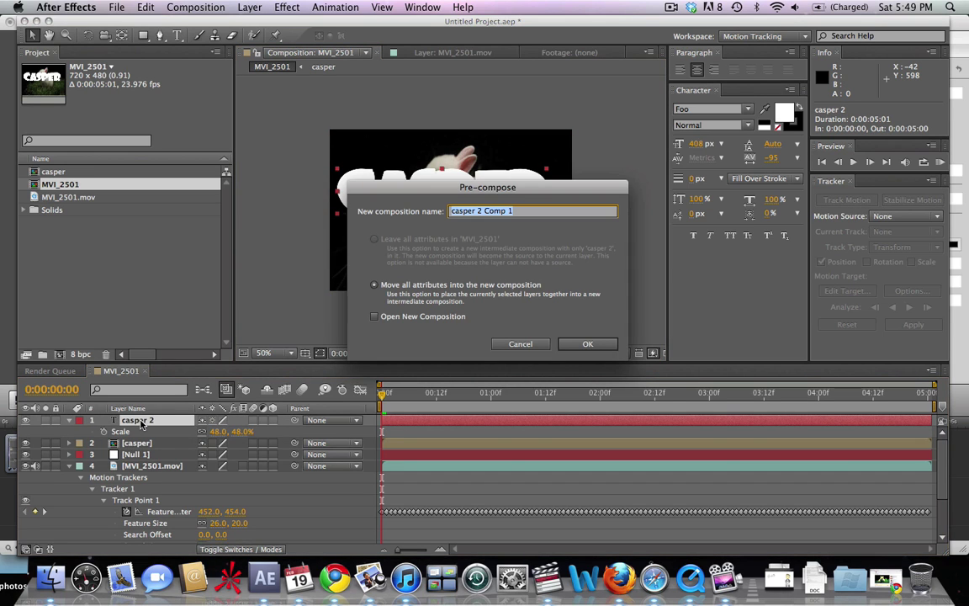
{"action": "type", "text": "casper 2"}
{"action": "key", "text": "Return"}
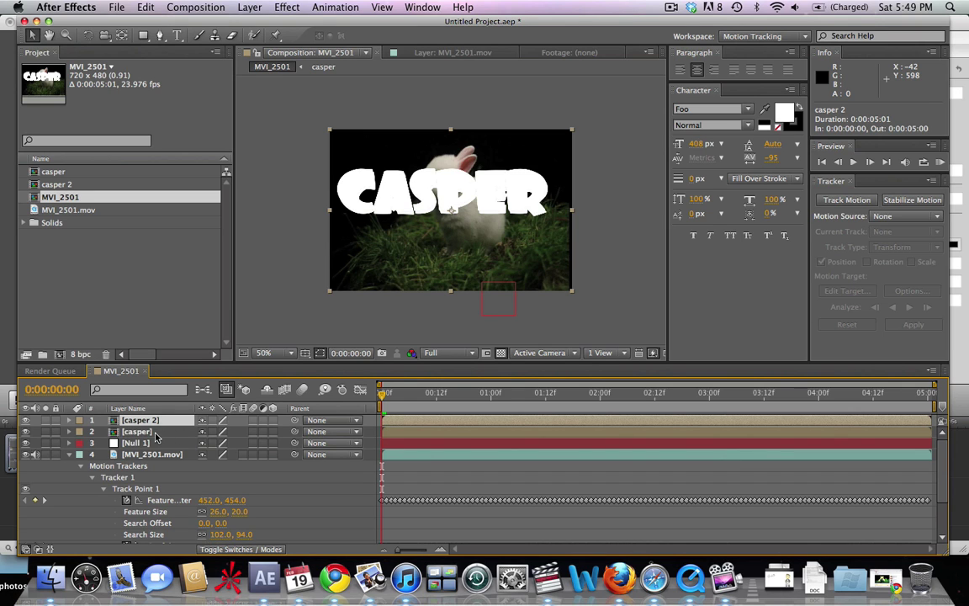
Make both casper layers 3D and add a one-node camera with the 35mm preset
{"action": "left_click", "coordinate": [155, 433], "text": "shift"}
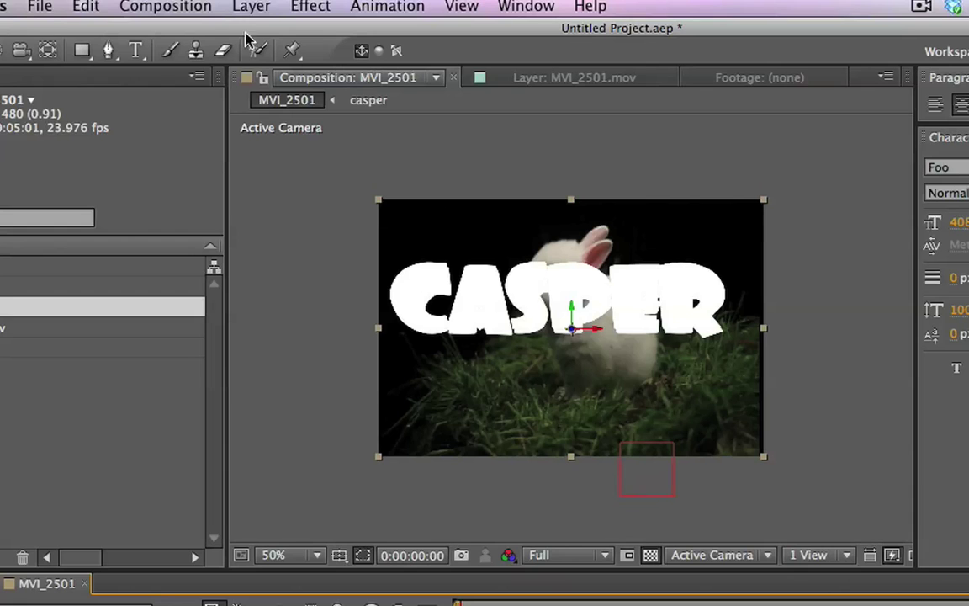
{"action": "left_click", "coordinate": [249, 7]}
{"action": "mouse_move", "coordinate": [257, 31]}
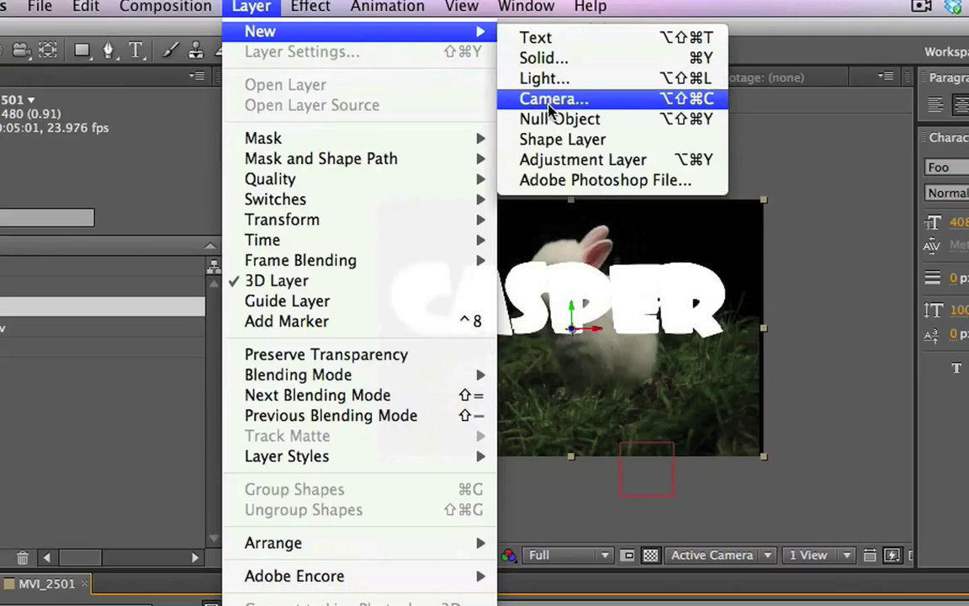
{"action": "left_click", "coordinate": [550, 109]}
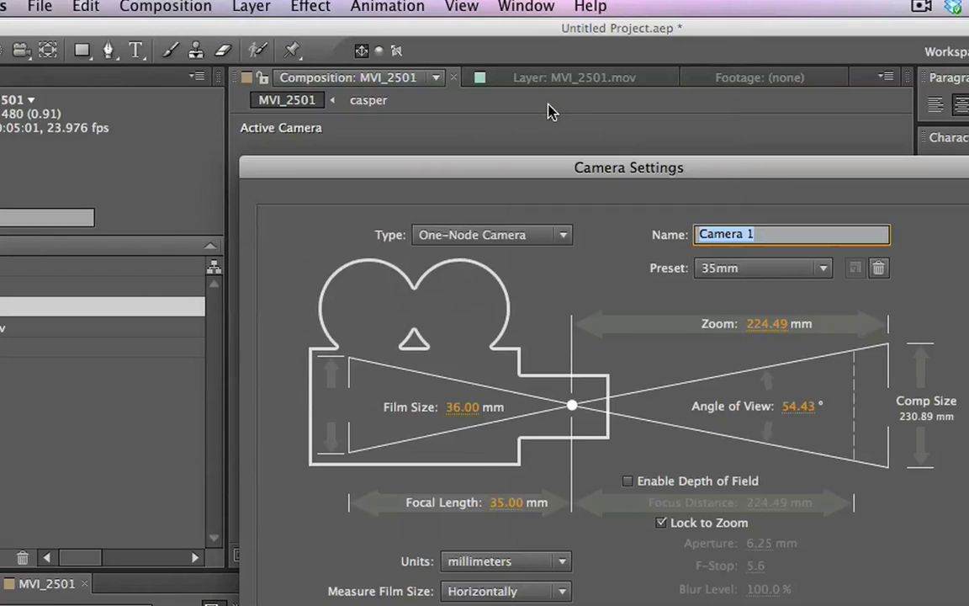
{"action": "key", "text": "Return"}
{"action": "key", "text": "comma"}
{"action": "key", "text": "period"}
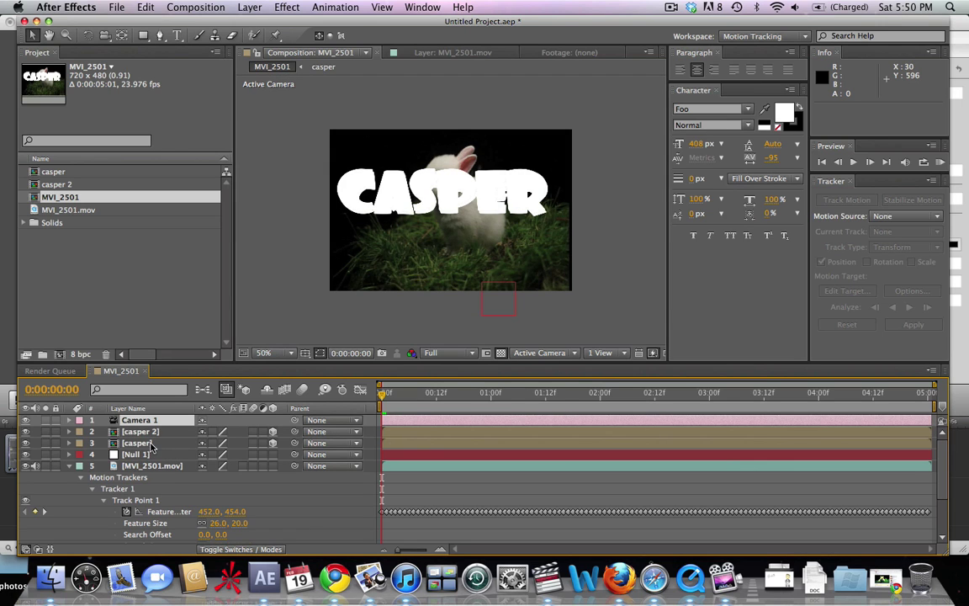
Move casper up and back in depth to about position 360, 22, 508, and move casper 2 down and to the right over the grass
{"action": "left_click", "coordinate": [150, 444]}
{"action": "left_click_drag", "start_coordinate": [451, 216], "coordinate": [464, 132]}
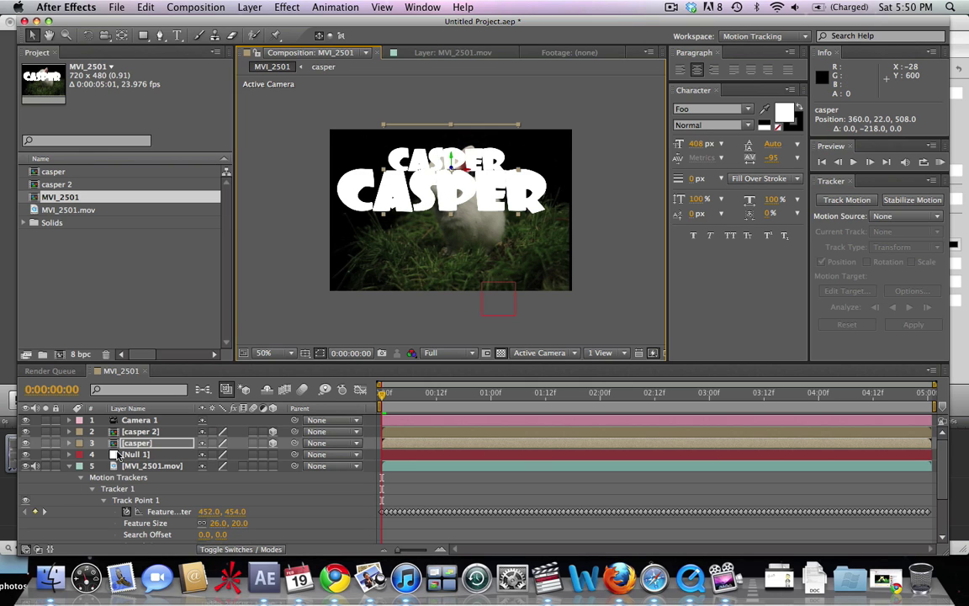
{"action": "left_click", "coordinate": [134, 432]}
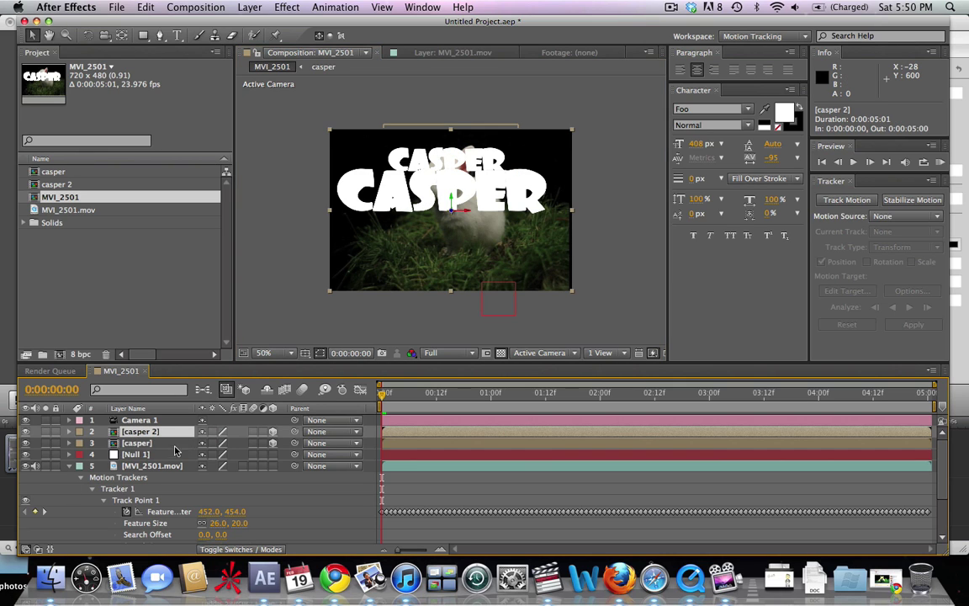
{"action": "left_click_drag", "start_coordinate": [454, 202], "coordinate": [597, 245]}
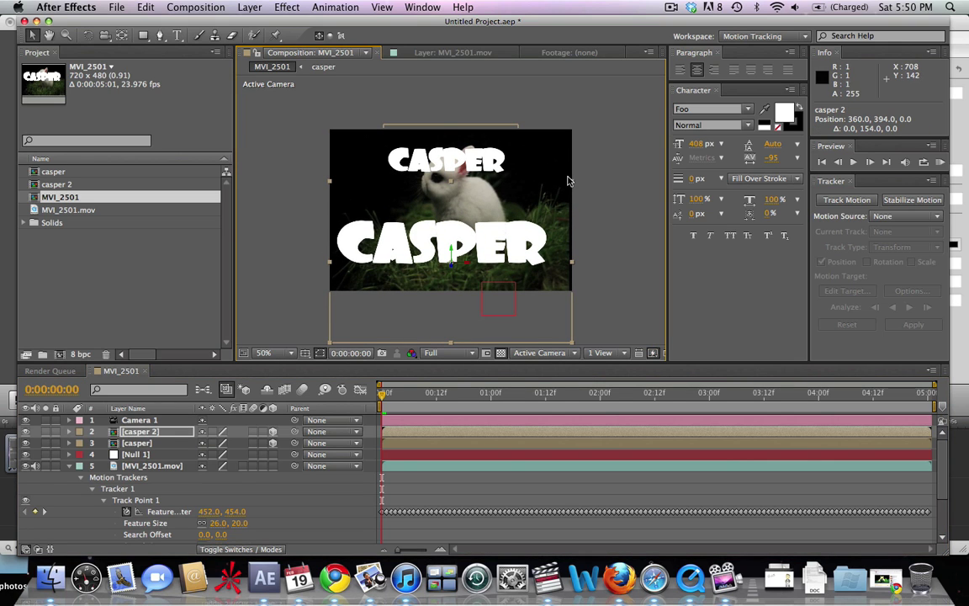
{"action": "left_click_drag", "start_coordinate": [572, 182], "coordinate": [506, 271]}
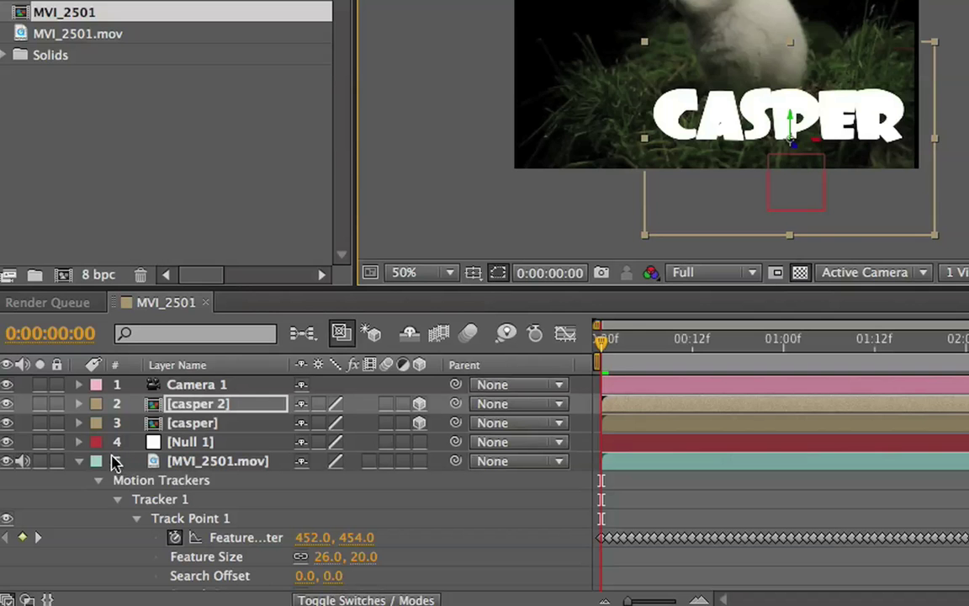
Collapse the MVI_2501.mov layer's properties and parent both casper layers to Null 1
{"action": "left_click", "coordinate": [81, 461]}
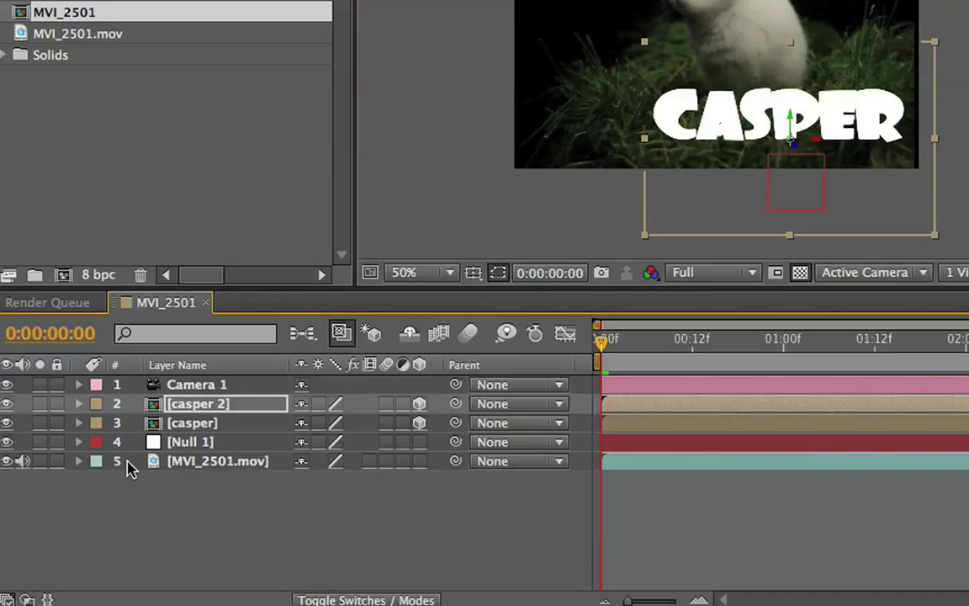
{"action": "left_click", "coordinate": [203, 425], "text": "shift"}
{"action": "left_click_drag", "start_coordinate": [459, 423], "coordinate": [423, 444]}
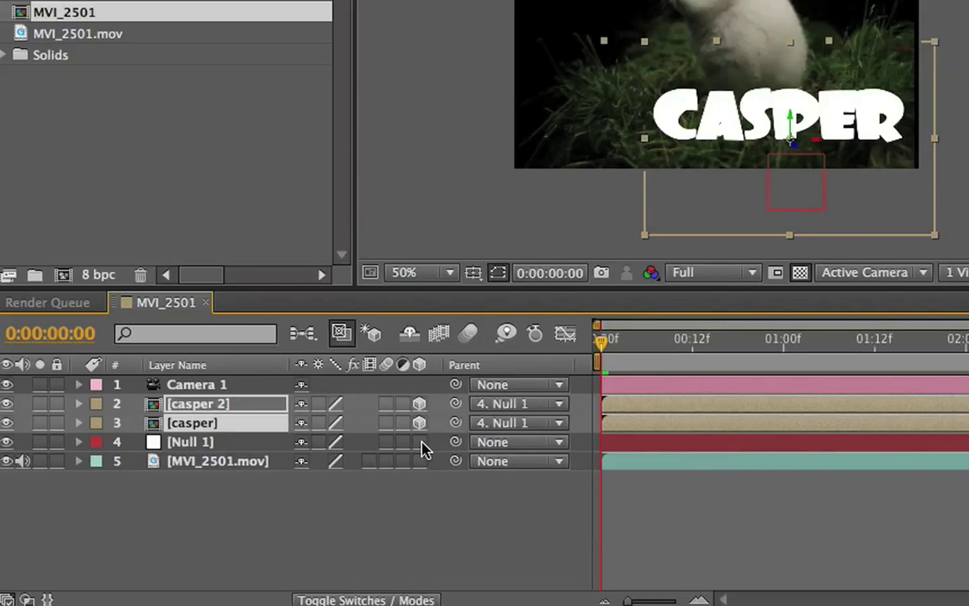
Duplicate the MVI_2501.mov layer and place the copy above casper 2, just below the camera
{"action": "left_click", "coordinate": [207, 467]}
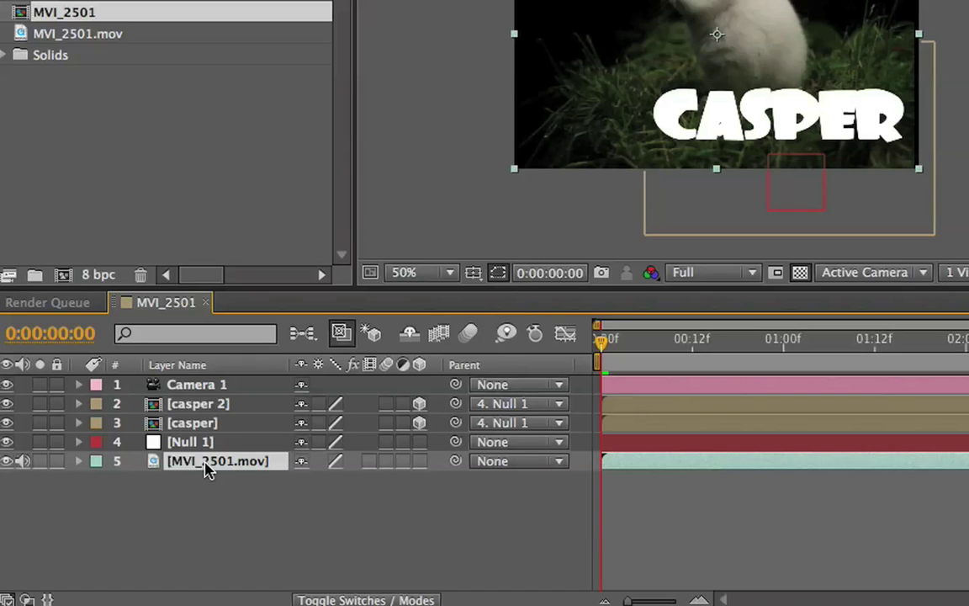
{"action": "key", "text": "ctrl+d"}
{"action": "left_click_drag", "start_coordinate": [207, 469], "coordinate": [215, 404]}
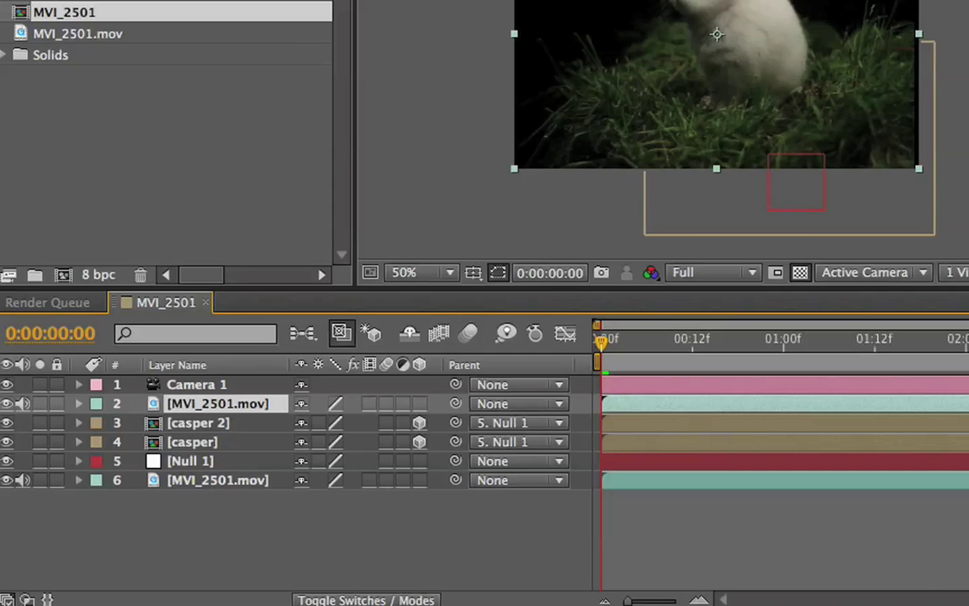
Switch to the Effects workspace, find the Luma Key effect and apply it to the upper MVI_2501.mov copy
{"action": "left_click", "coordinate": [423, 7]}
{"action": "mouse_move", "coordinate": [454, 24]}
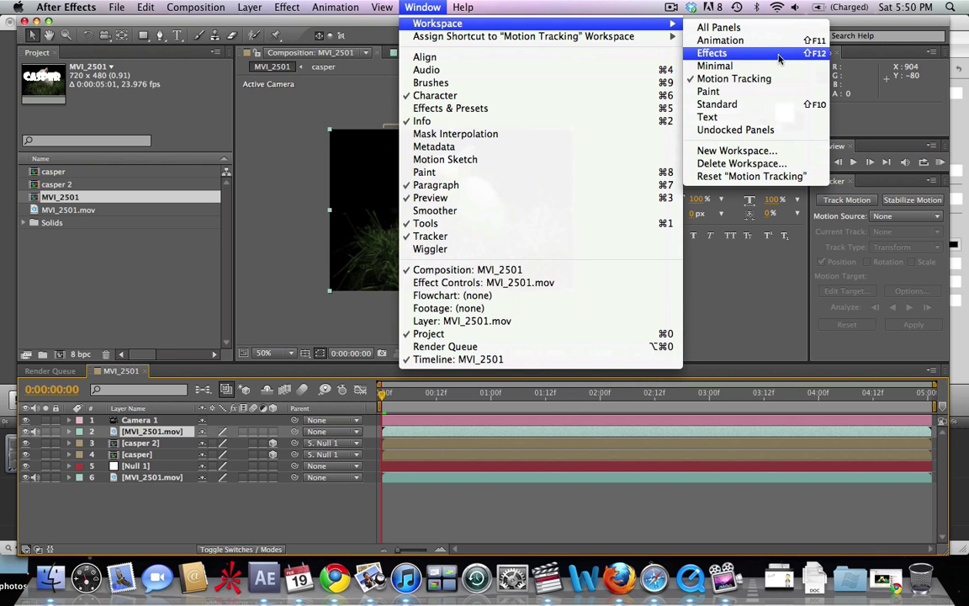
{"action": "left_click", "coordinate": [779, 57]}
{"action": "left_click", "coordinate": [852, 200]}
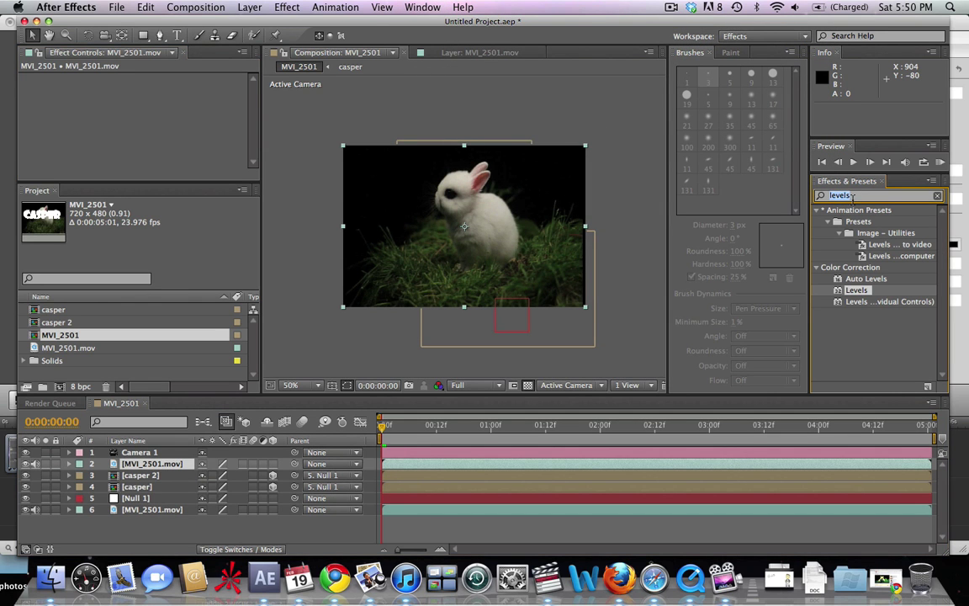
{"action": "key", "text": "BackSpace"}
{"action": "type", "text": "luma"}
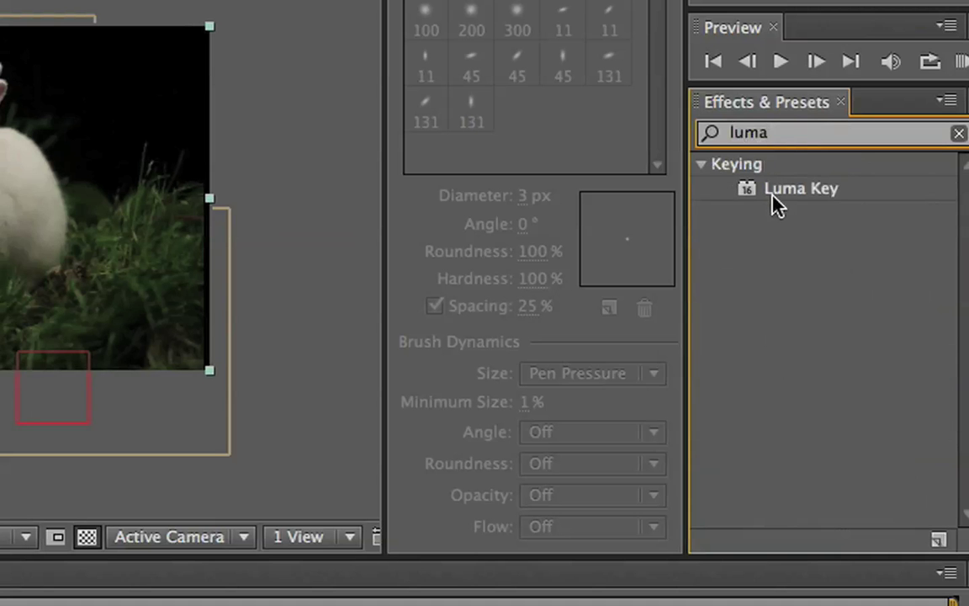
{"action": "left_click_drag", "start_coordinate": [774, 200], "coordinate": [160, 463]}
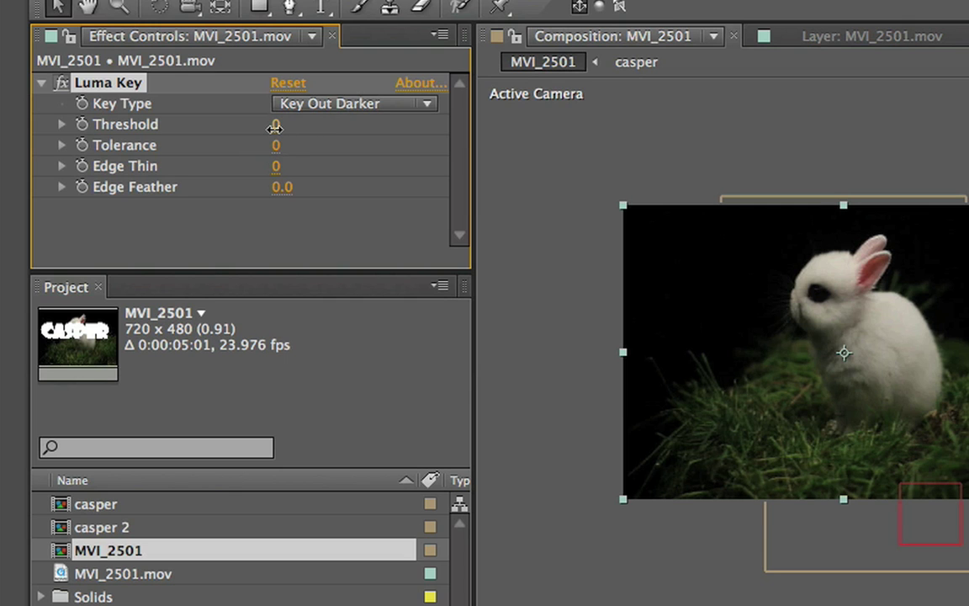
Solo the upper footage copy and raise its Luma Key threshold to 24, keeping Key Out Darker
{"action": "left_click", "coordinate": [275, 126]}
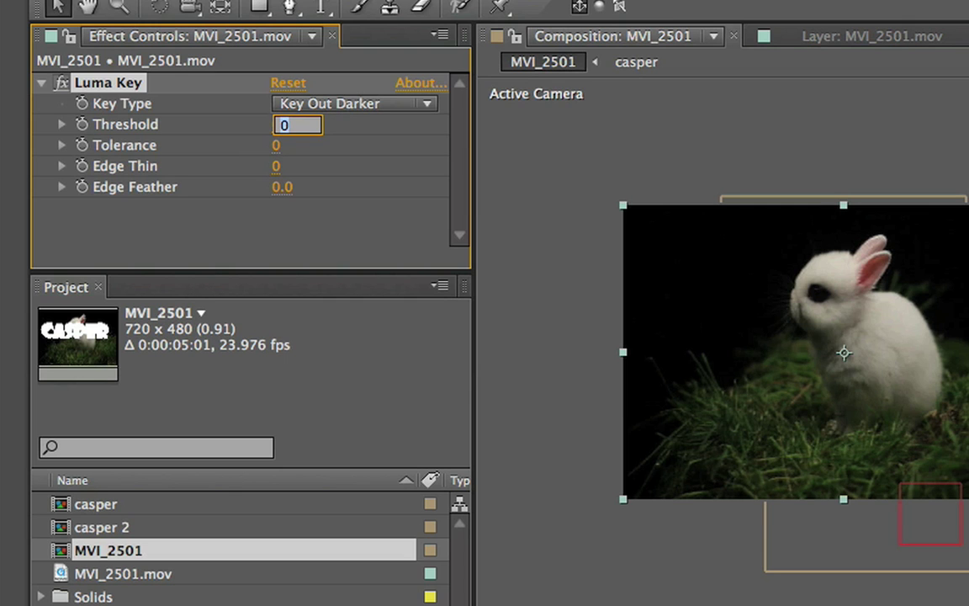
{"action": "key", "text": "Return"}
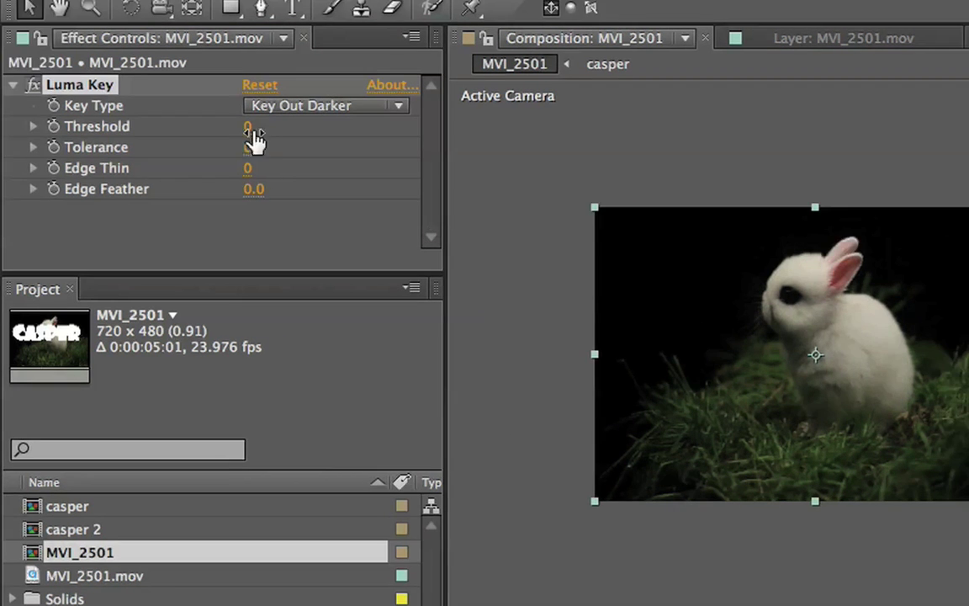
{"action": "left_click", "coordinate": [275, 125]}
{"action": "left_click_drag", "start_coordinate": [248, 126], "coordinate": [269, 131]}
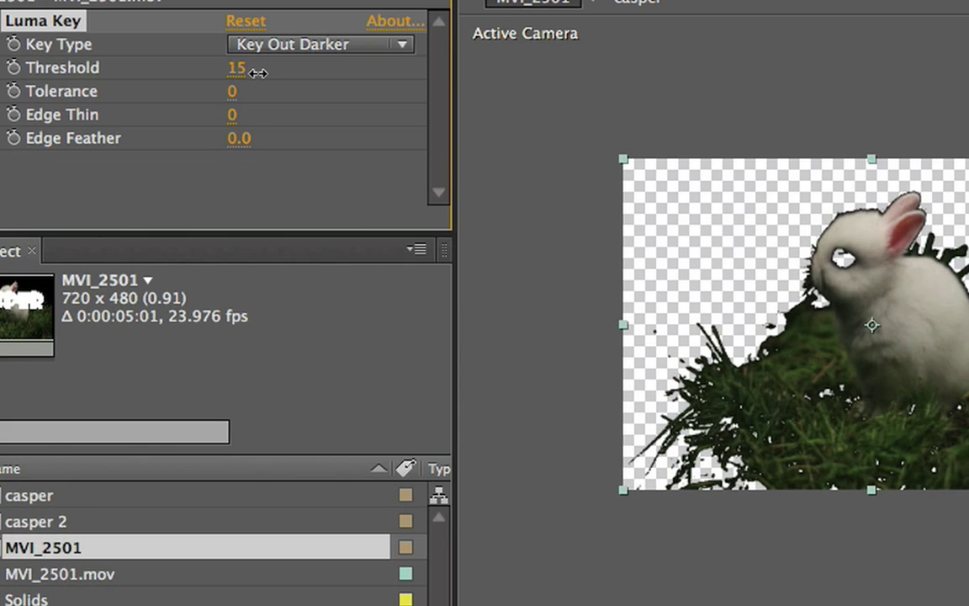
{"action": "left_click_drag", "start_coordinate": [257, 73], "coordinate": [275, 76]}
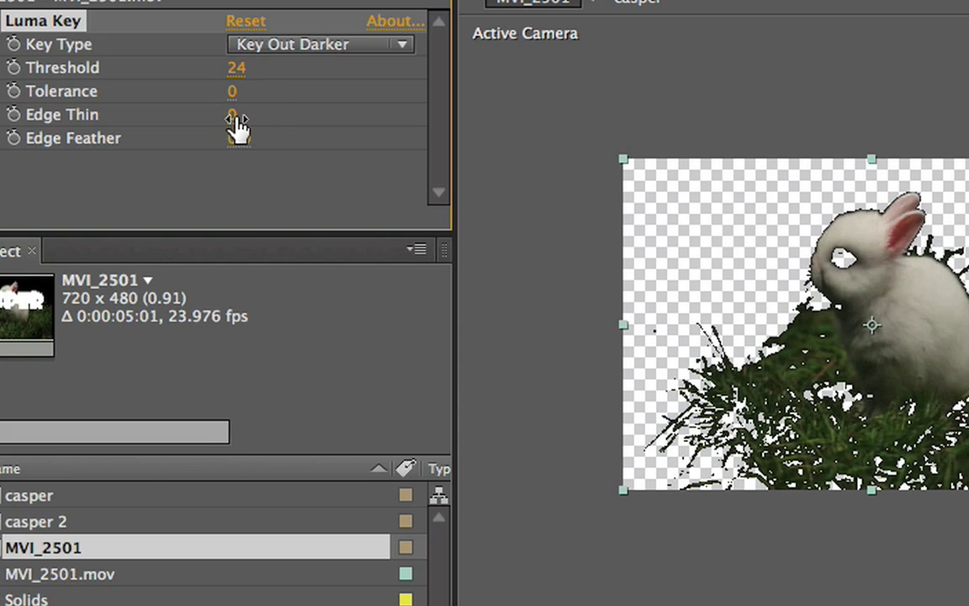
Refine the Luma Key edges with Edge Feather 1 and Edge Thin 2
{"action": "left_click", "coordinate": [234, 116]}
{"action": "key", "text": "Return"}
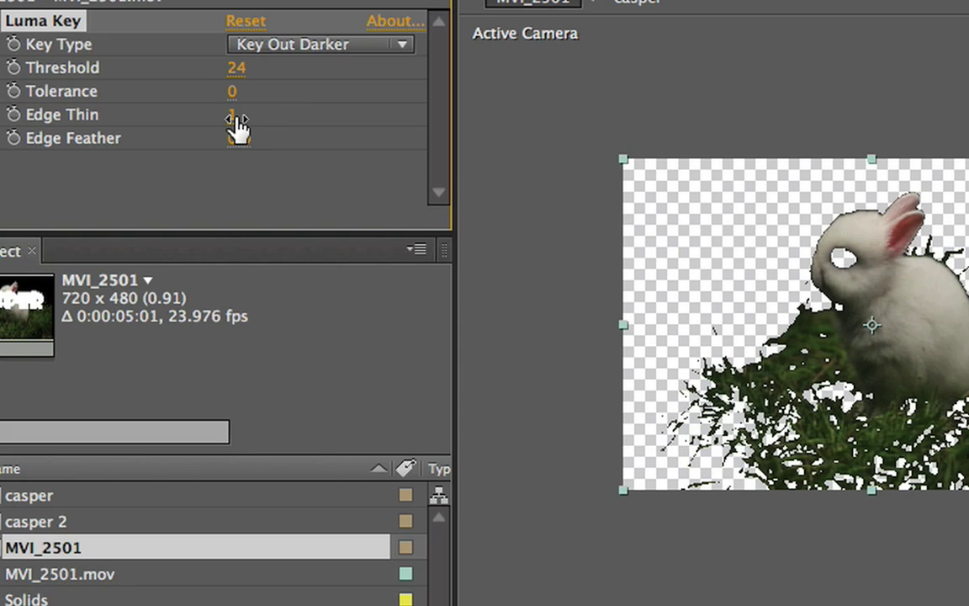
{"action": "left_click", "coordinate": [235, 140]}
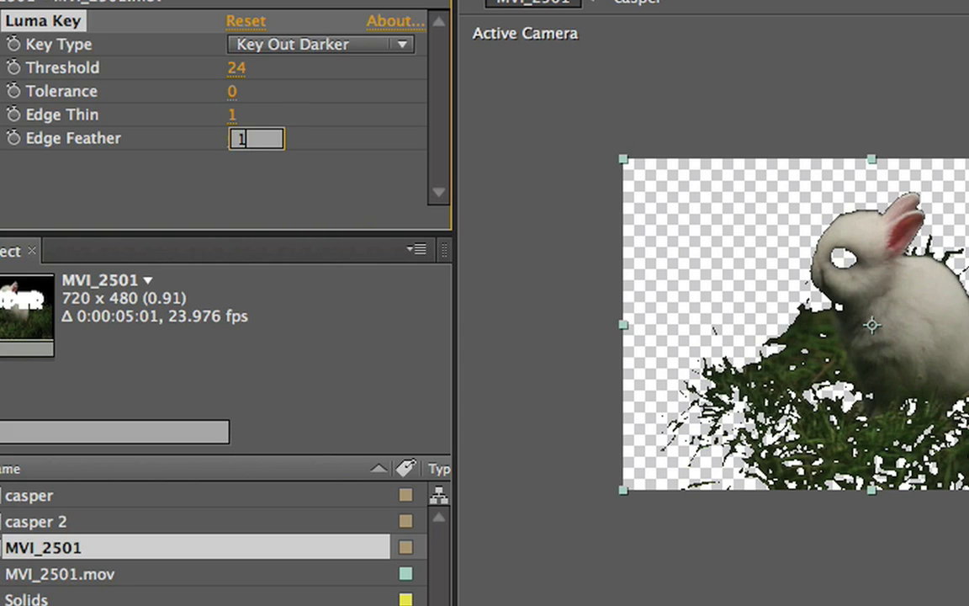
{"action": "key", "text": "Return"}
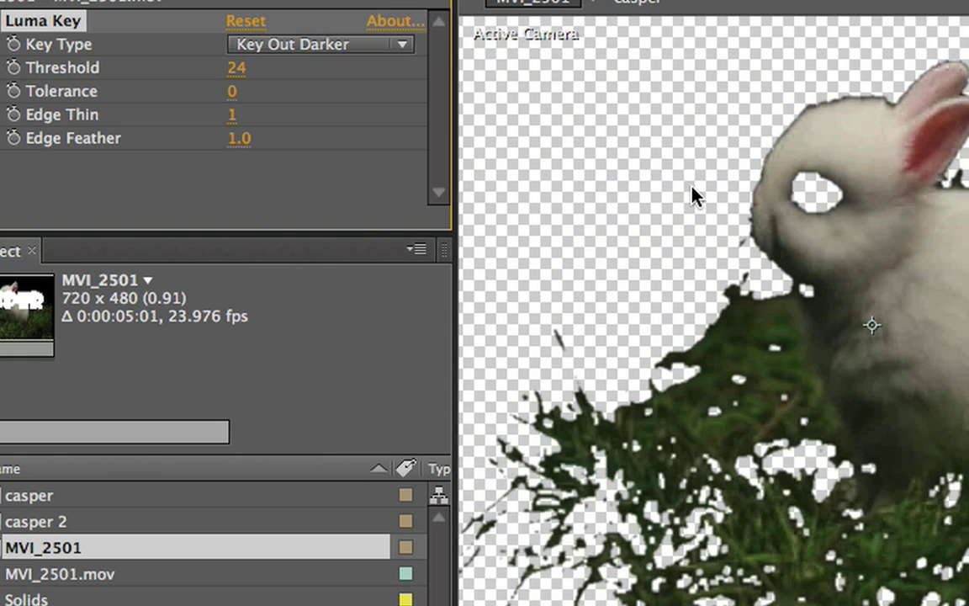
{"action": "left_click", "coordinate": [236, 118]}
{"action": "type", "text": "2"}
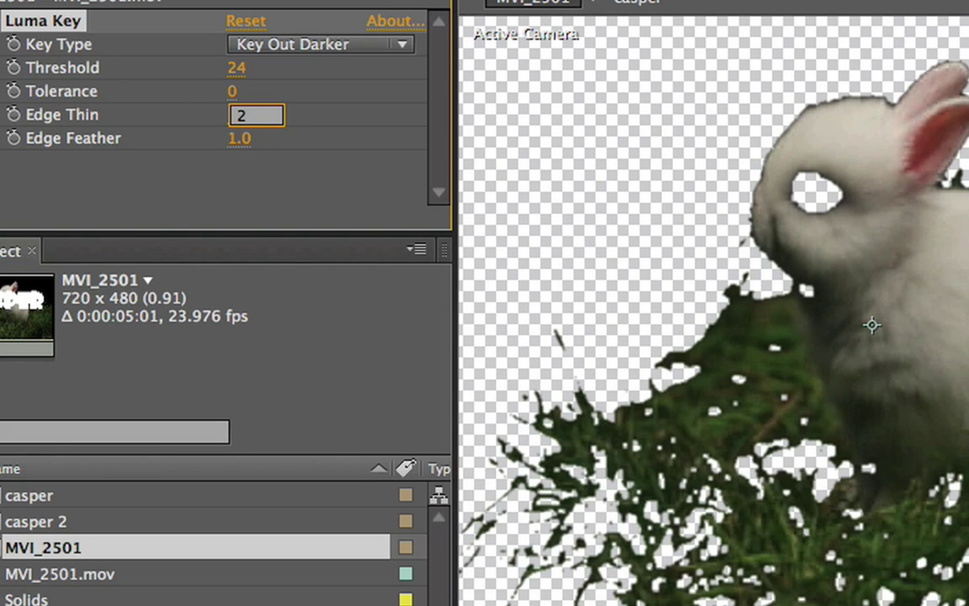
{"action": "key", "text": "Return"}
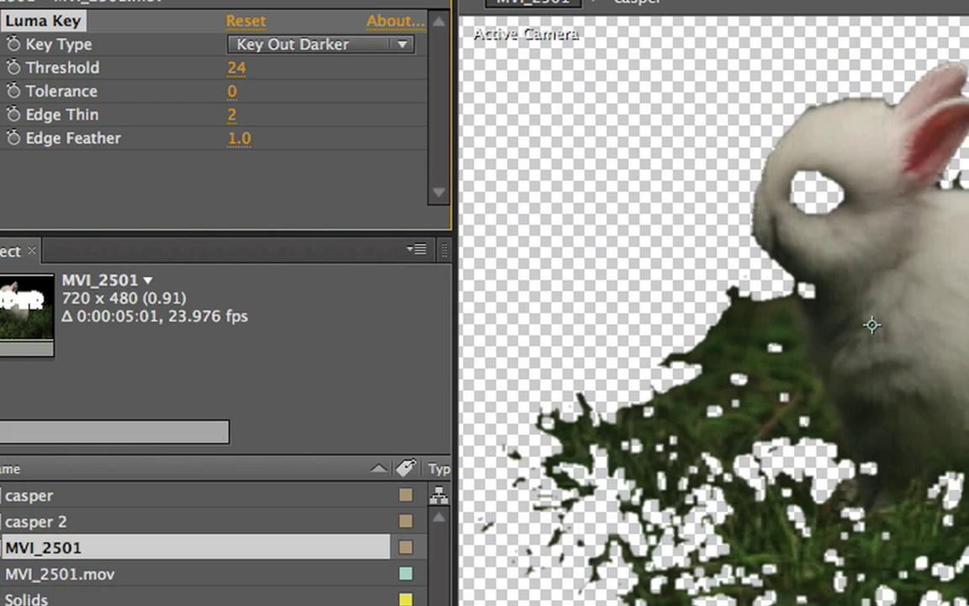
Compare the footage copy with Luma Key off and on, and unsolo the layer to show the full composite
{"action": "left_click", "coordinate": [2, 21]}
{"action": "left_click", "coordinate": [2, 21]}
{"action": "left_click", "coordinate": [2, 21]}
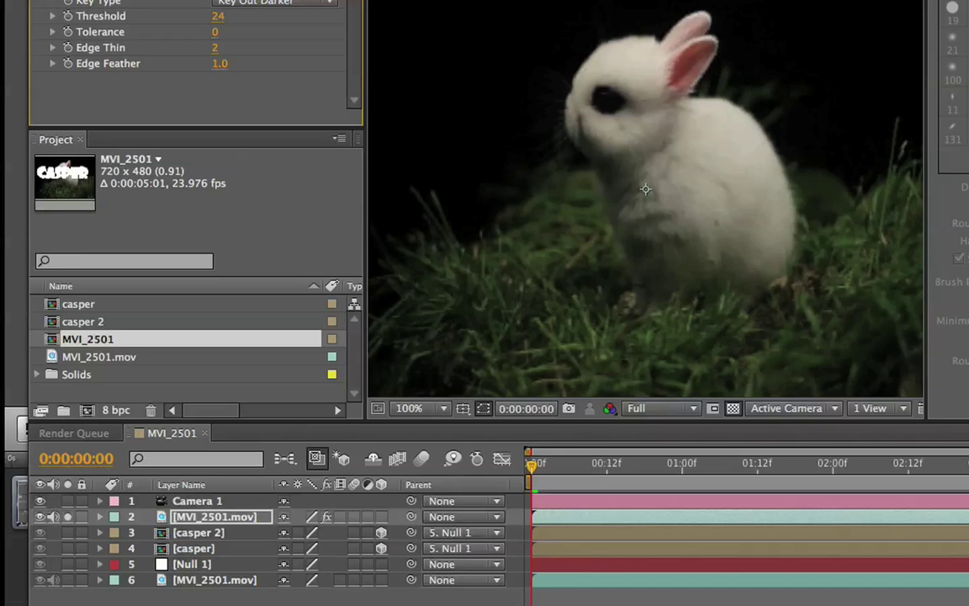
{"action": "left_click", "coordinate": [55, 7]}
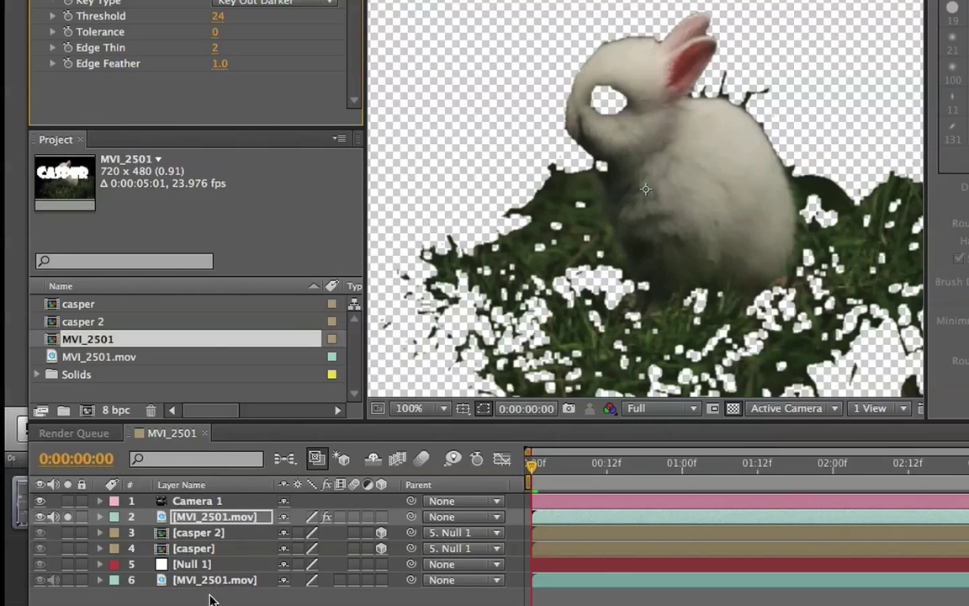
{"action": "left_click", "coordinate": [69, 516]}
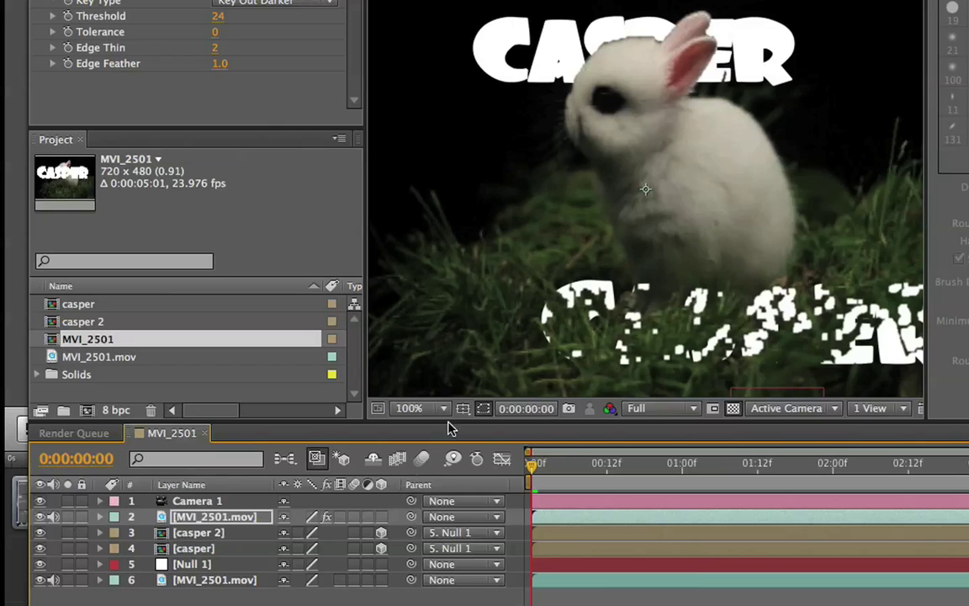
Move the casper 2 layer above the keyed footage copy in the layer stack
{"action": "left_click", "coordinate": [194, 532]}
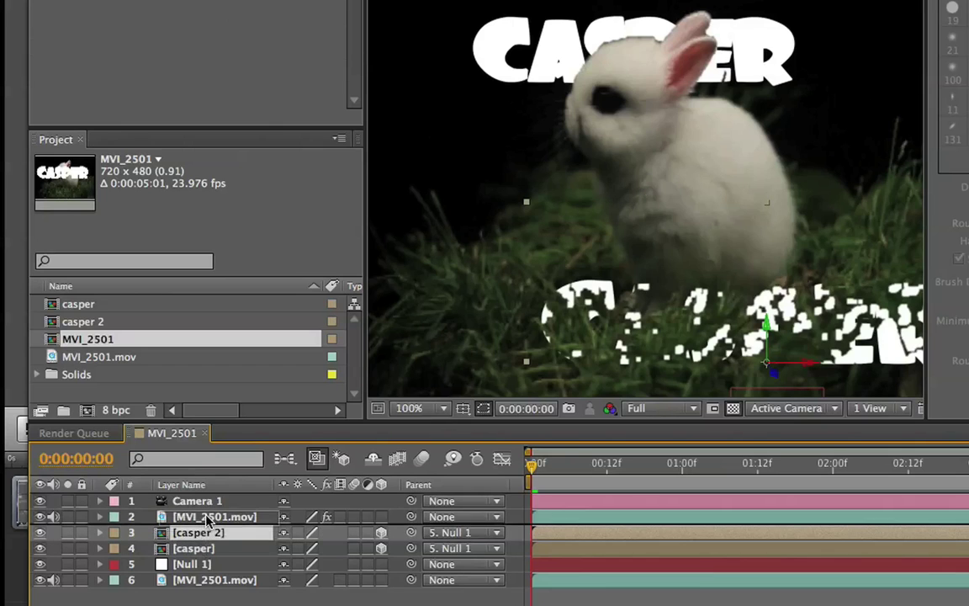
{"action": "left_click_drag", "start_coordinate": [208, 522], "coordinate": [206, 516]}
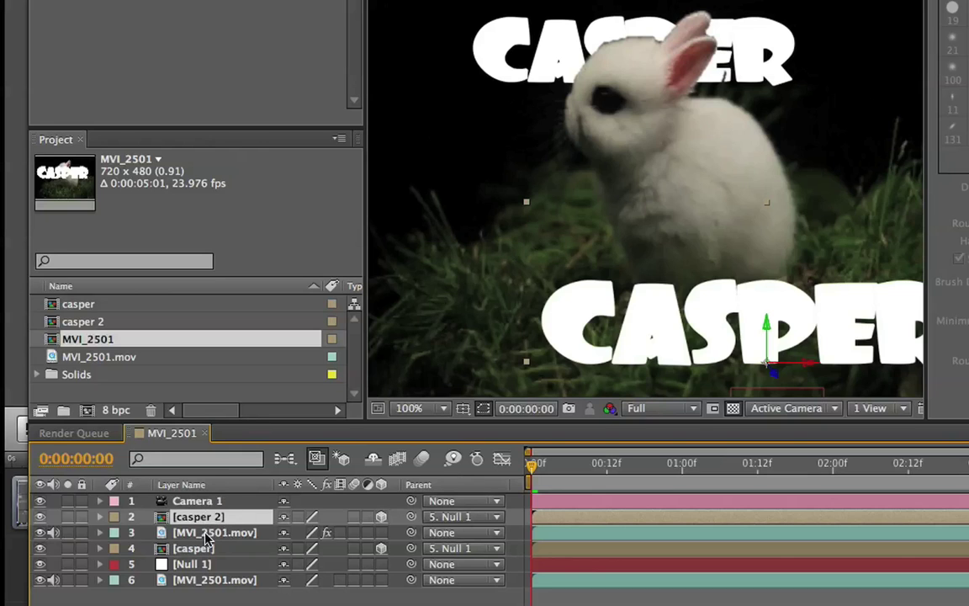
Shift the casper title slightly up and to the left behind the rabbit's head
{"action": "left_click", "coordinate": [192, 548]}
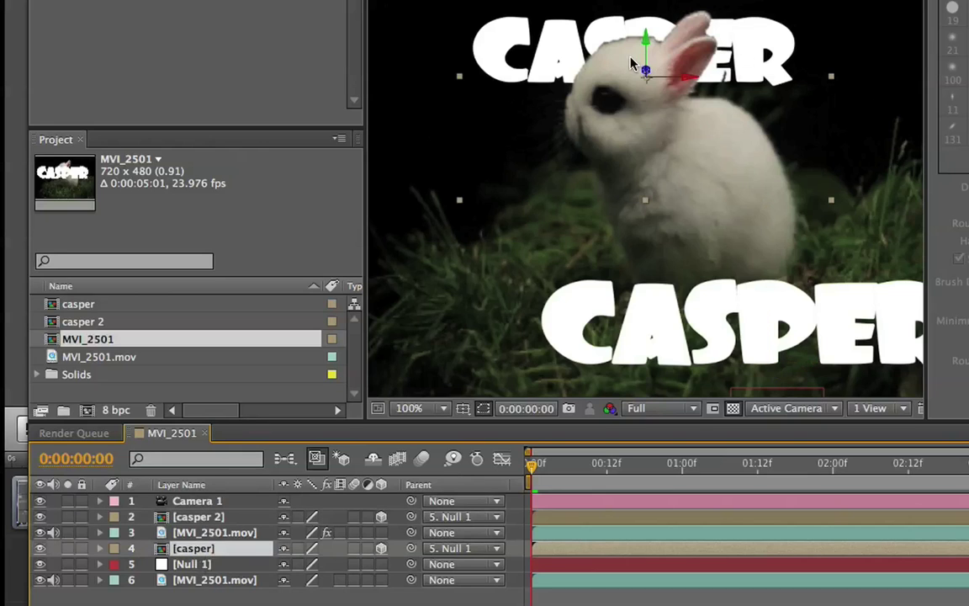
{"action": "left_click_drag", "start_coordinate": [643, 34], "coordinate": [650, 16]}
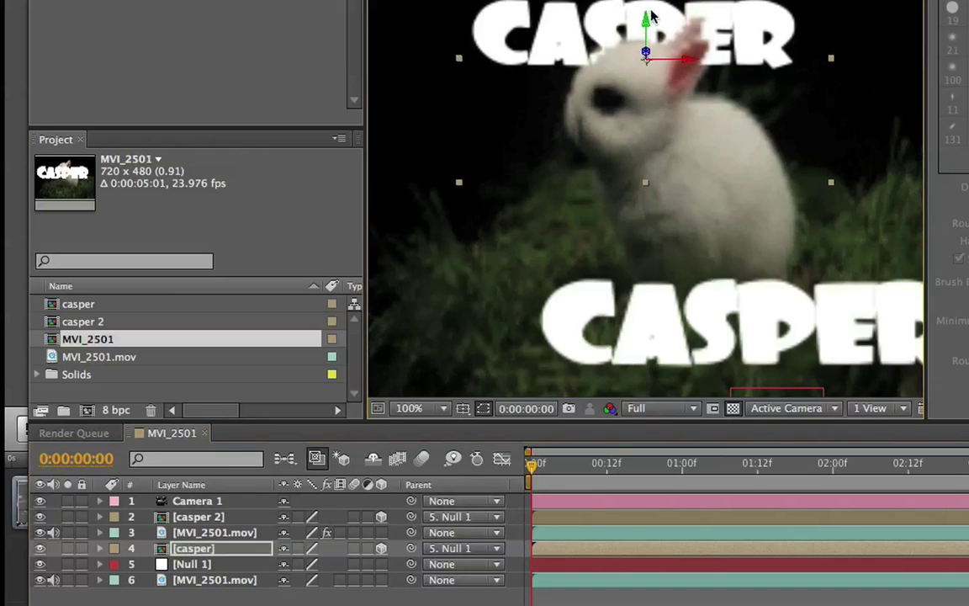
{"action": "left_click_drag", "start_coordinate": [688, 65], "coordinate": [655, 65]}
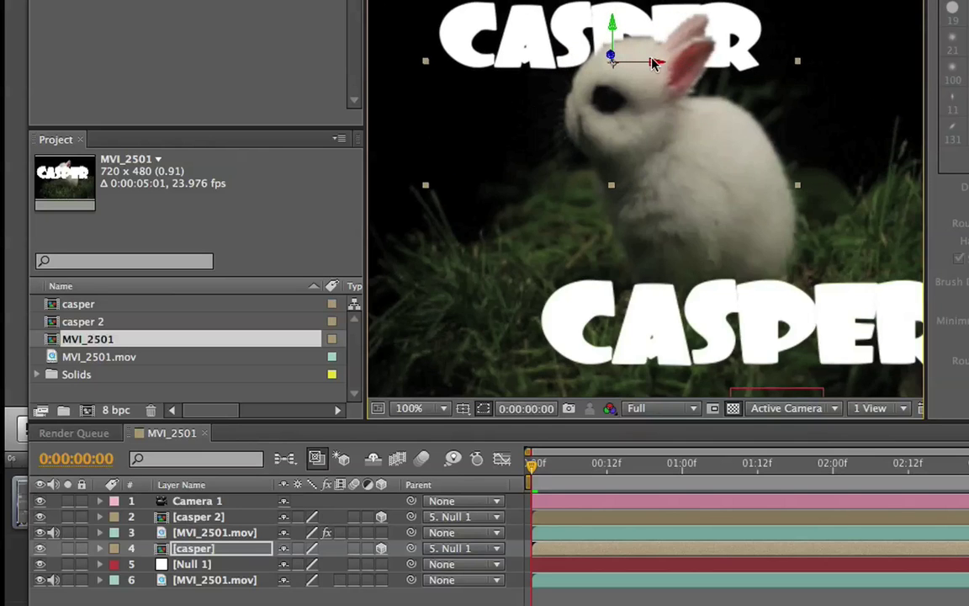
Add a new adjustment layer above the title text inside the casper 2 composition
{"action": "key", "text": "comma"}
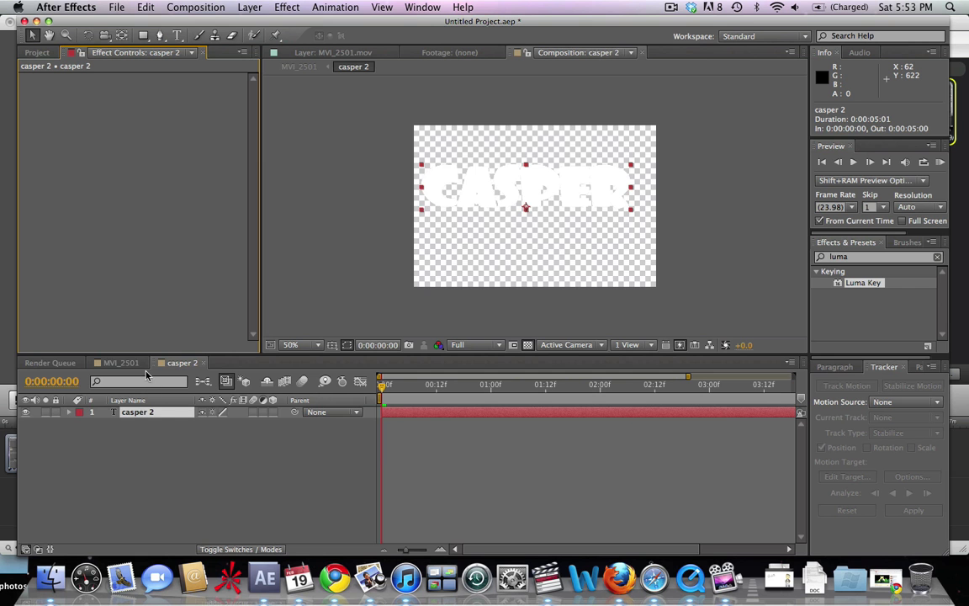
{"action": "left_click", "coordinate": [120, 362]}
{"action": "left_click", "coordinate": [181, 362]}
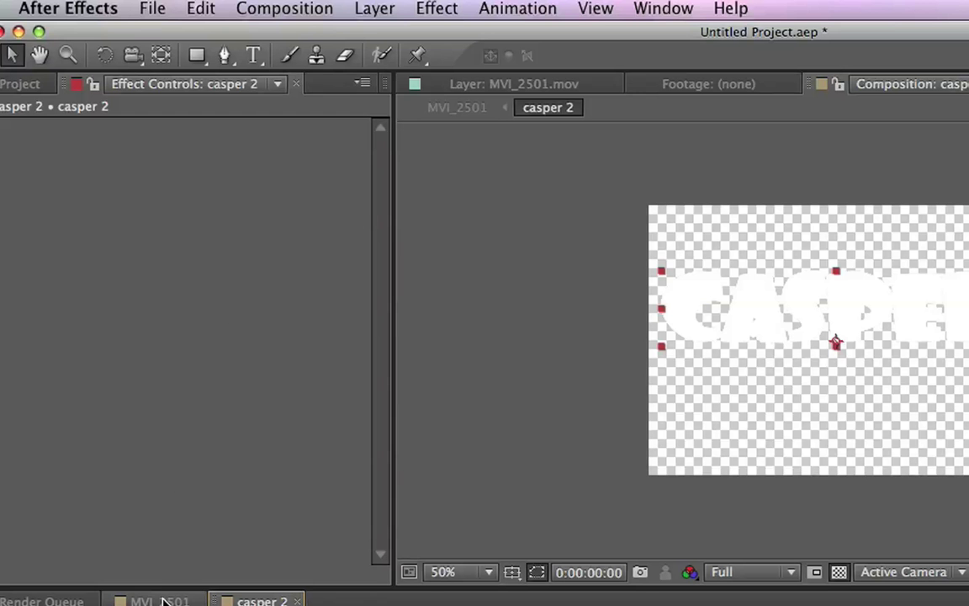
{"action": "left_click", "coordinate": [164, 601]}
{"action": "left_click", "coordinate": [257, 600]}
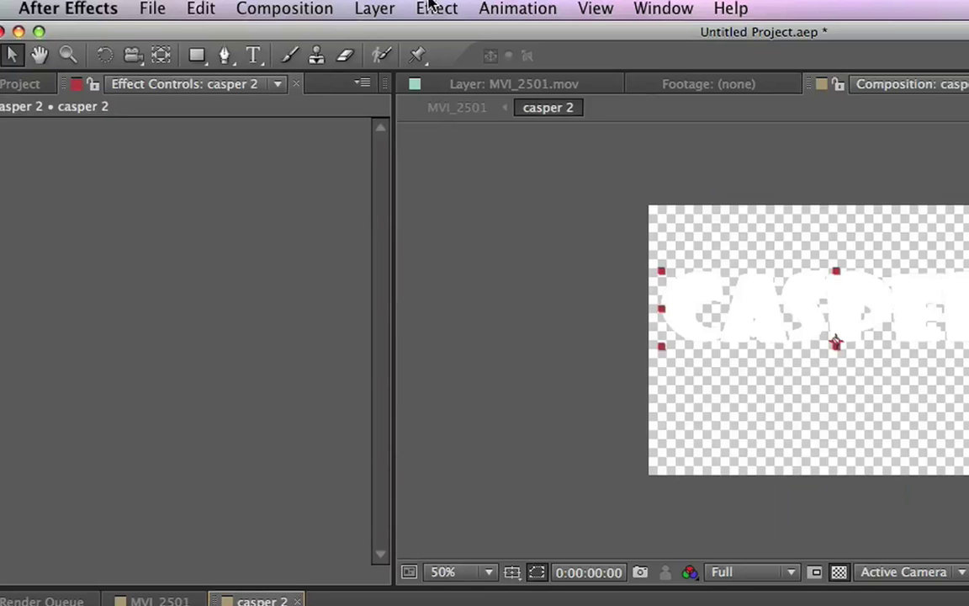
{"action": "left_click", "coordinate": [374, 9]}
{"action": "mouse_move", "coordinate": [389, 35]}
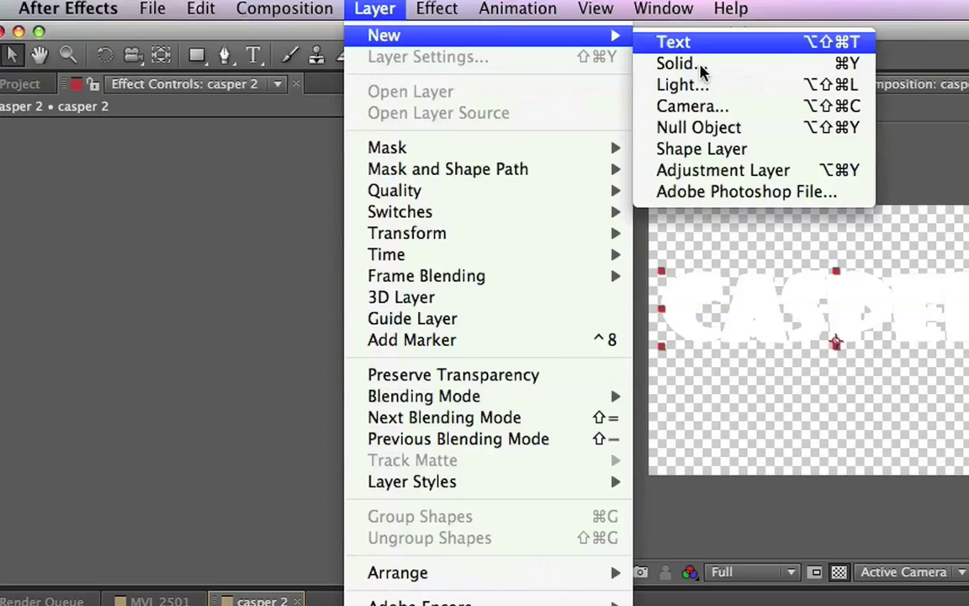
{"action": "left_click", "coordinate": [706, 168]}
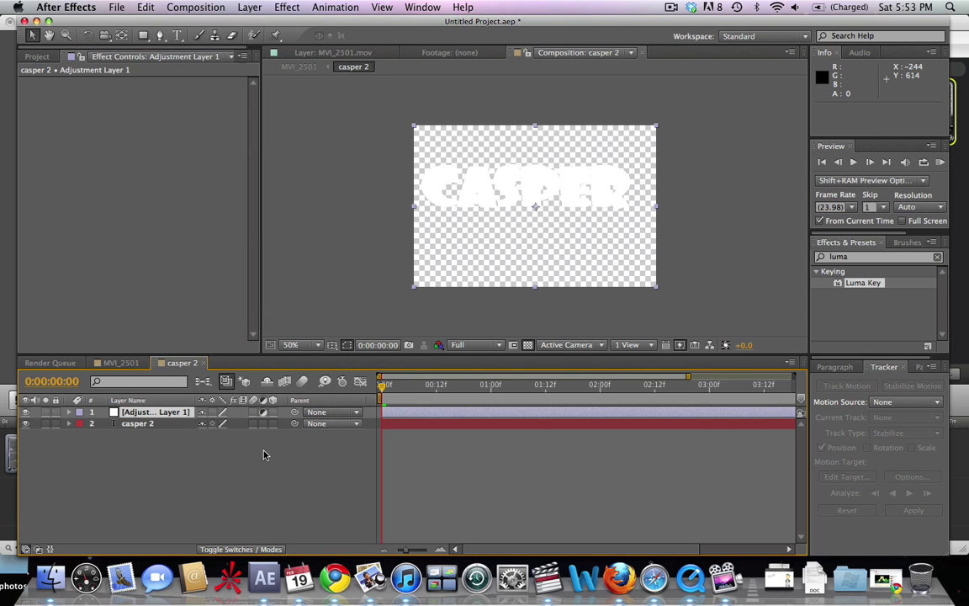
{"action": "left_click", "coordinate": [263, 454]}
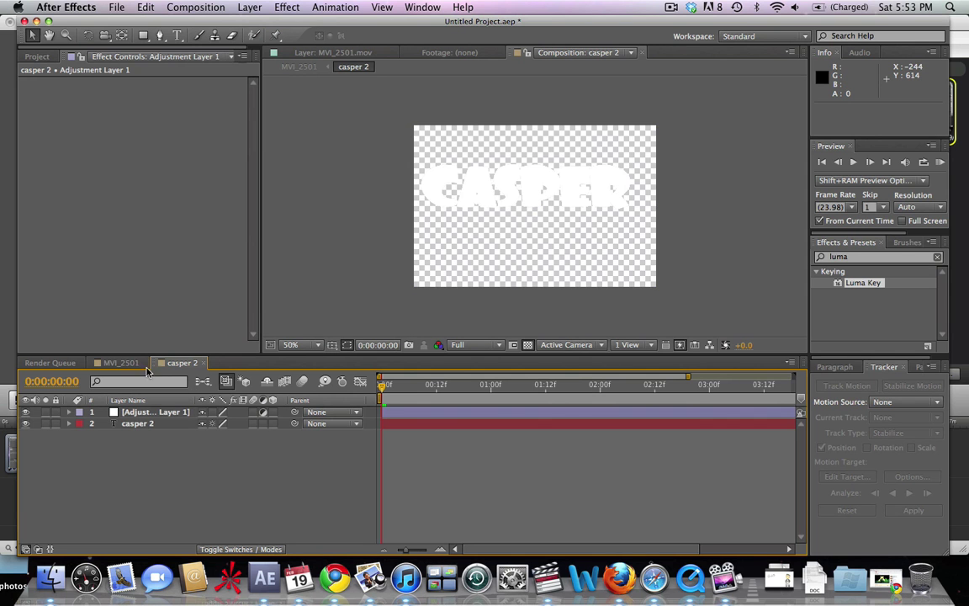
Open the casper title composition from MVI_2501 and add a new adjustment layer above its text
{"action": "left_click", "coordinate": [121, 363]}
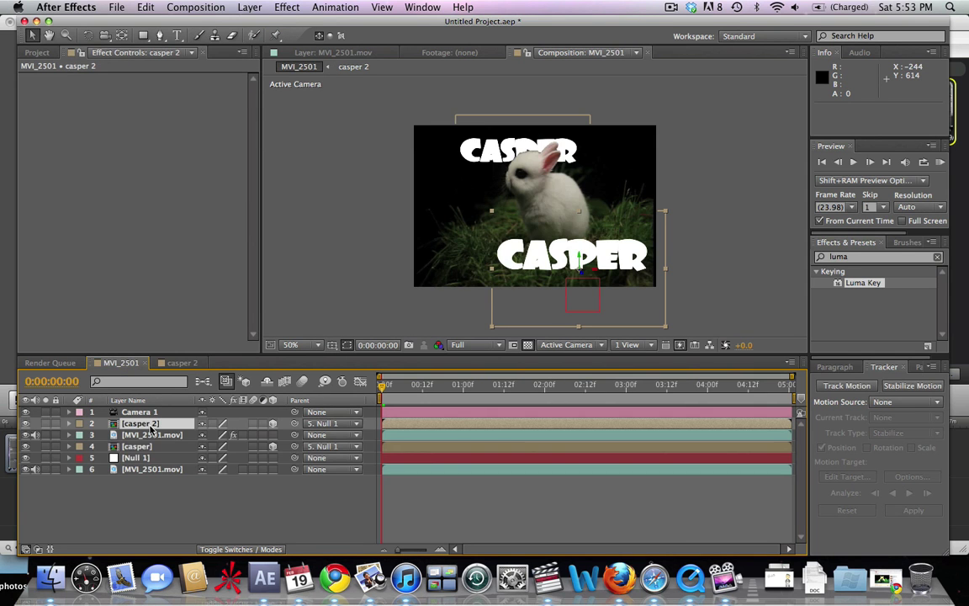
{"action": "left_click", "coordinate": [137, 447]}
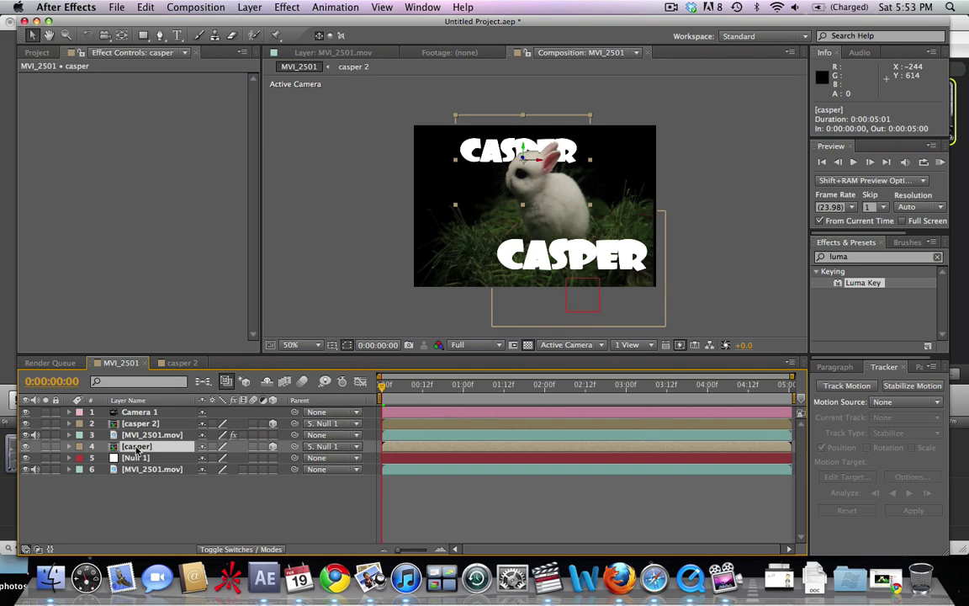
{"action": "double_click", "coordinate": [137, 447]}
{"action": "left_click", "coordinate": [256, 7]}
{"action": "mouse_move", "coordinate": [245, 22]}
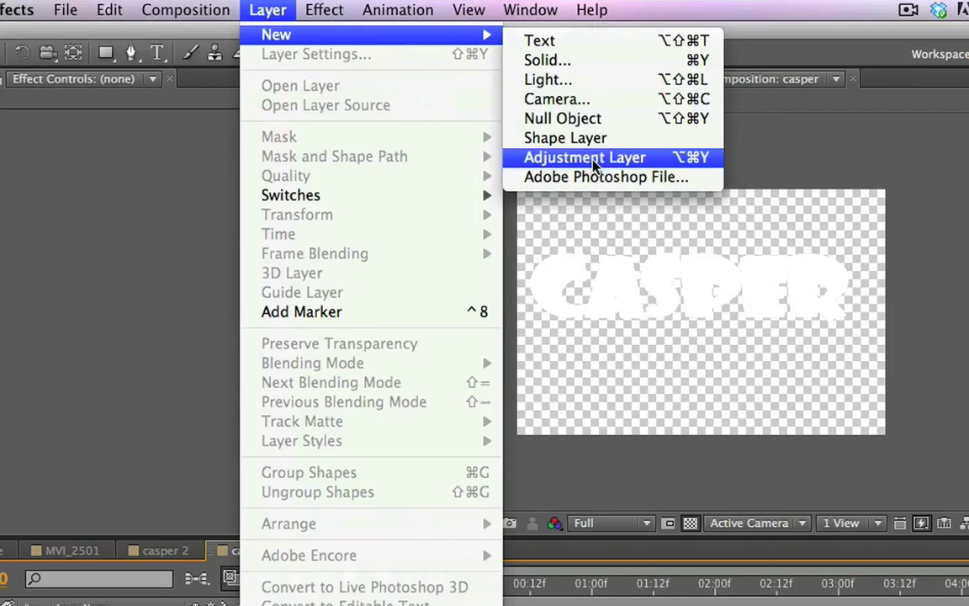
{"action": "left_click", "coordinate": [595, 158]}
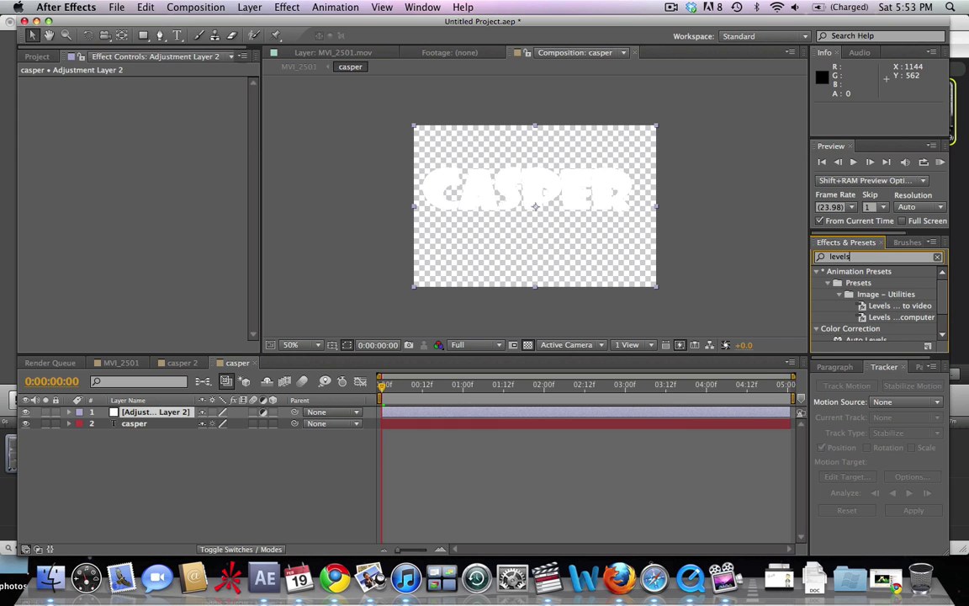
Apply Levels to the casper composition's adjustment layer and darken the title with Output White 65
{"action": "scroll", "coordinate": [907, 285], "scroll_direction": "down", "scroll_amount": 2}
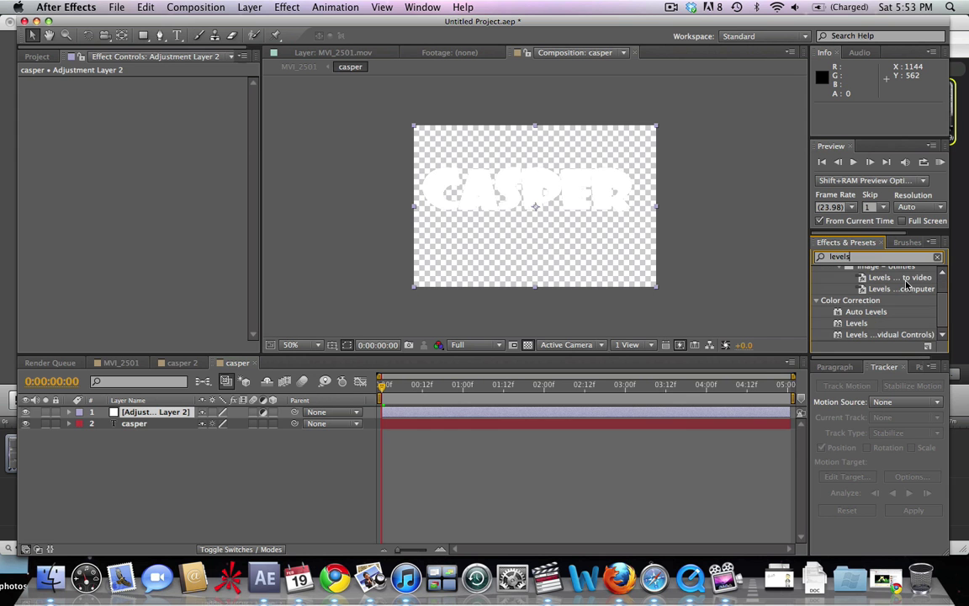
{"action": "left_click_drag", "start_coordinate": [857, 323], "coordinate": [178, 414]}
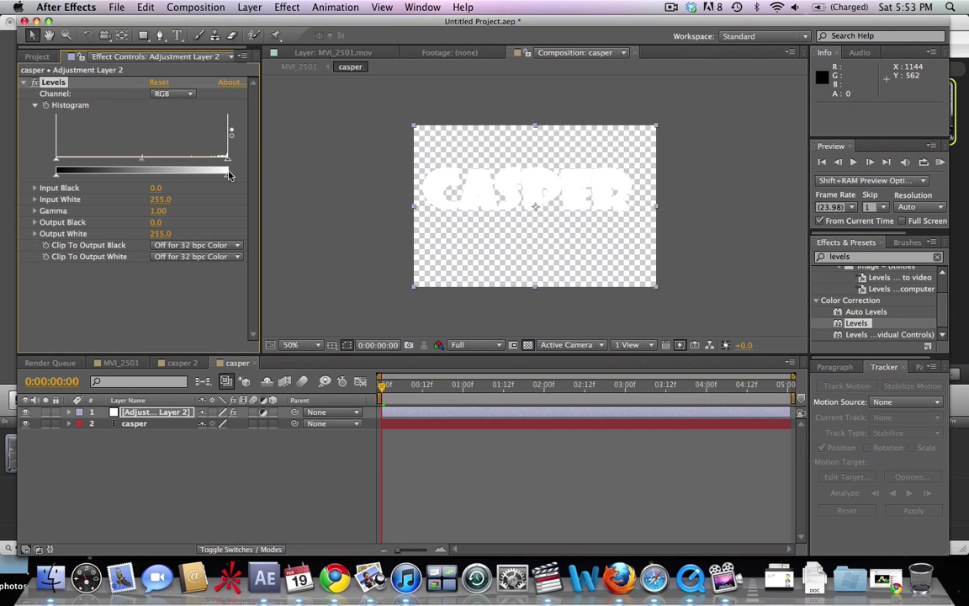
{"action": "left_click_drag", "start_coordinate": [227, 177], "coordinate": [99, 176]}
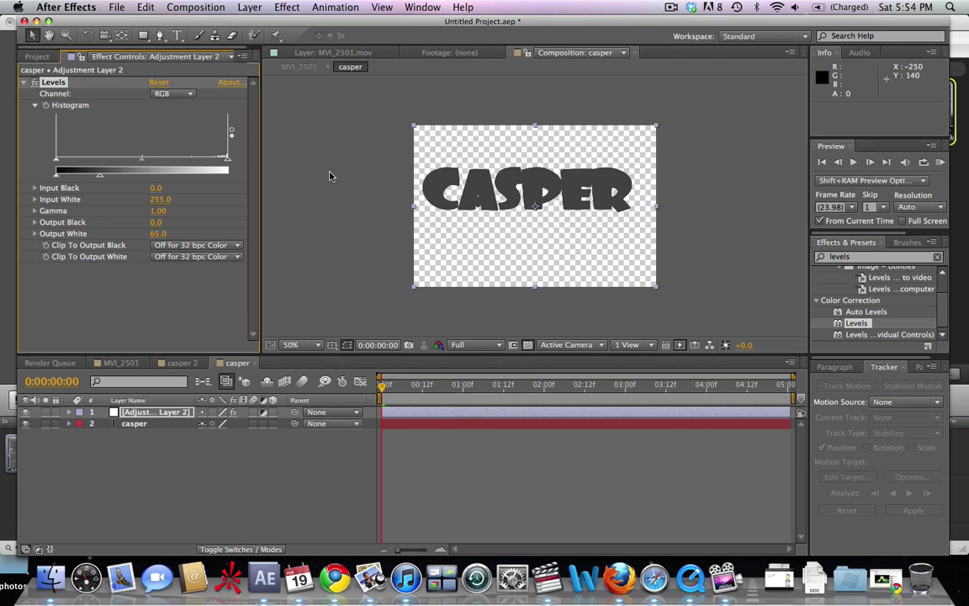
Draw a closed four-point Pen mask on the adjustment layer, curving around the middle letters of the title
{"action": "key", "text": "g"}
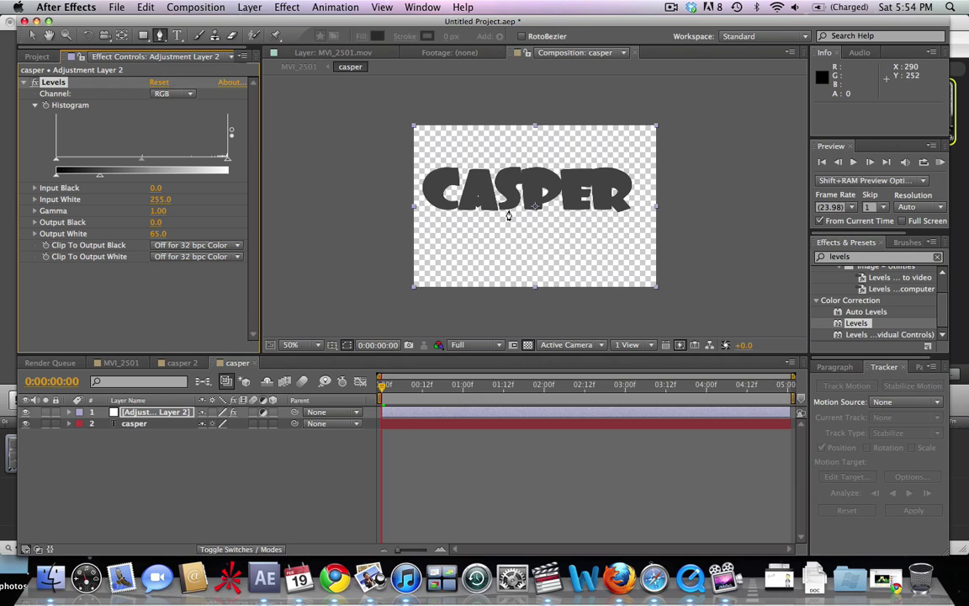
{"action": "left_click", "coordinate": [480, 156]}
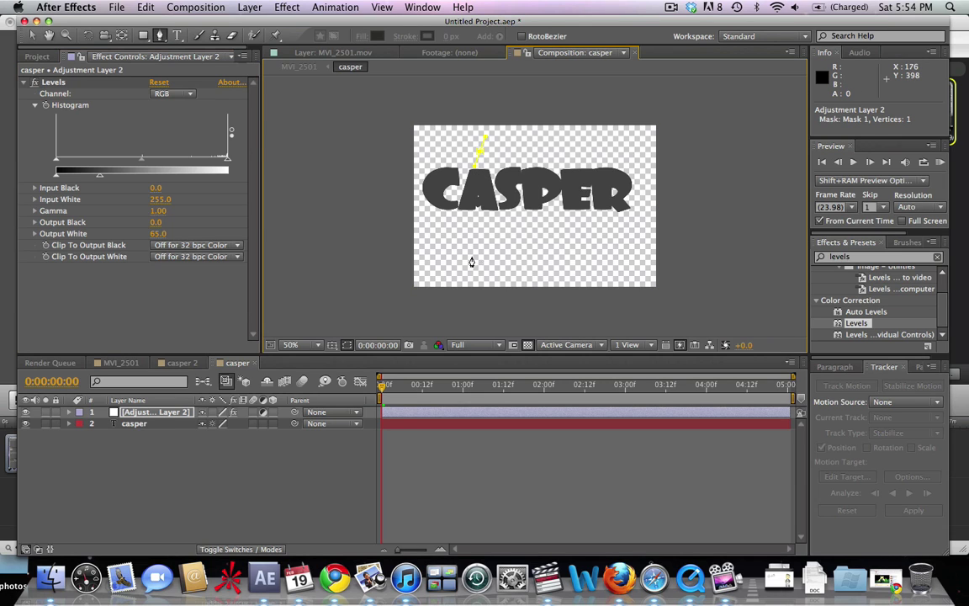
{"action": "left_click", "coordinate": [433, 269]}
{"action": "left_click_drag", "start_coordinate": [619, 266], "coordinate": [641, 267]}
{"action": "left_click_drag", "start_coordinate": [602, 177], "coordinate": [569, 148]}
{"action": "left_click_drag", "start_coordinate": [484, 136], "coordinate": [432, 140]}
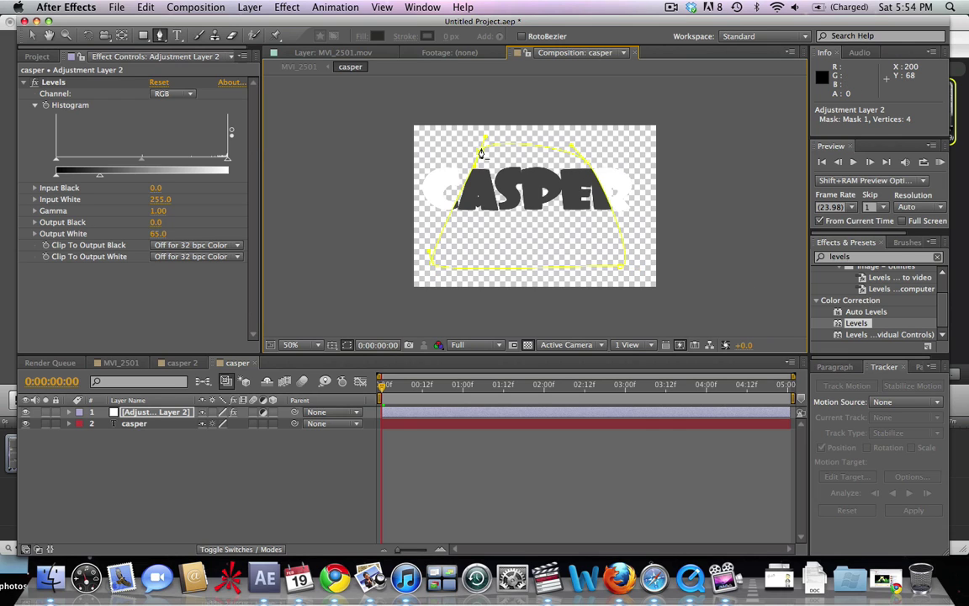
Set the adjustment layer's mask mode to Subtract
{"action": "key", "text": "m"}
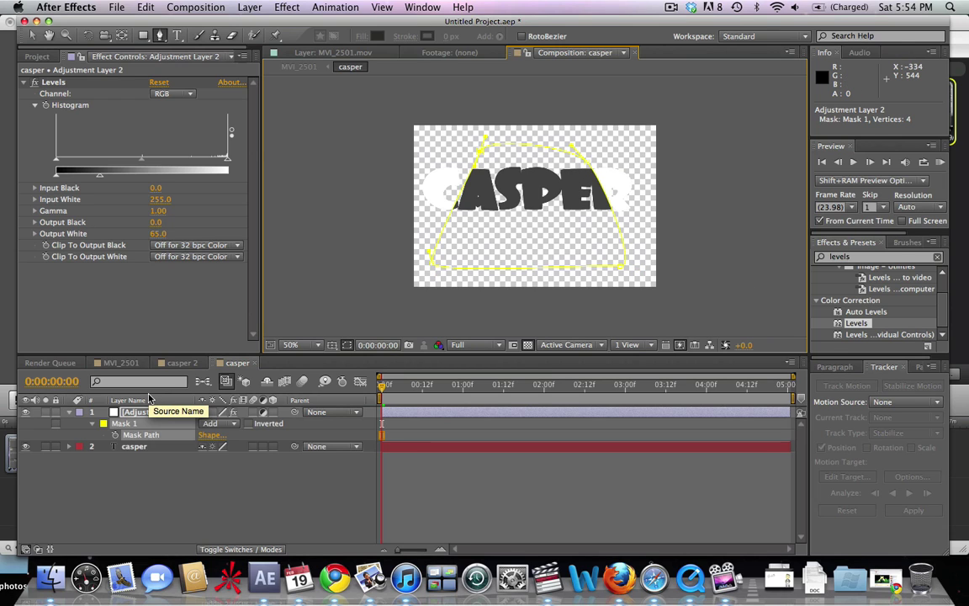
{"action": "left_click", "coordinate": [218, 424]}
{"action": "left_click", "coordinate": [230, 462]}
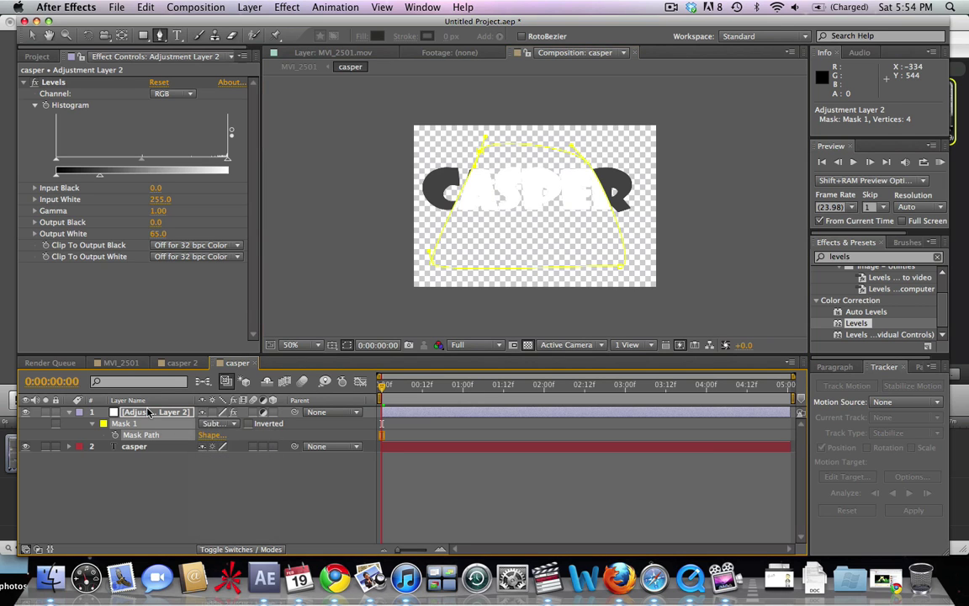
Soften the adjustment layer's mask with a feather of 228 pixels and an expansion of -82 pixels
{"action": "key", "text": "m"}
{"action": "key", "text": "m"}
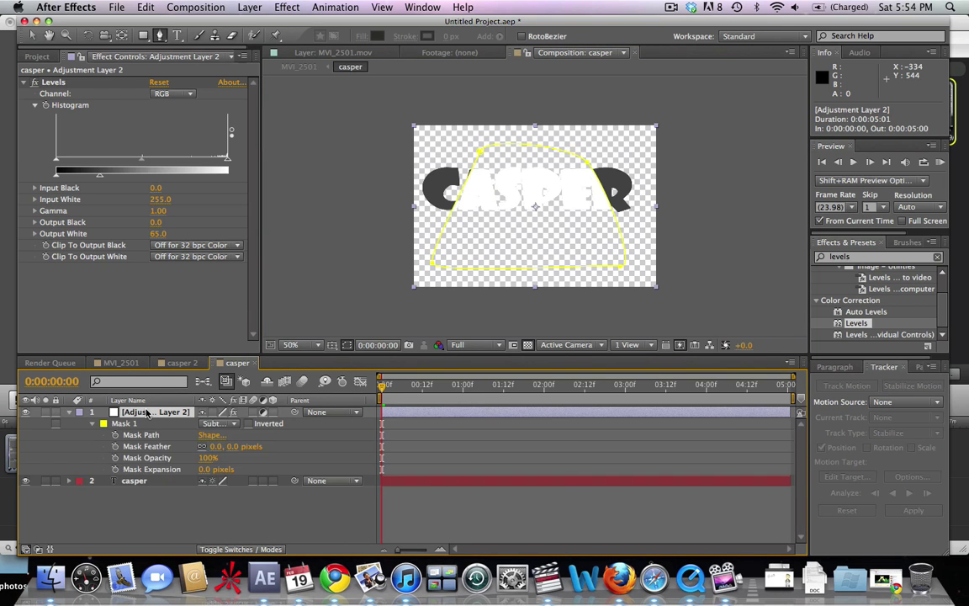
{"action": "left_click_drag", "start_coordinate": [315, 412], "coordinate": [575, 422]}
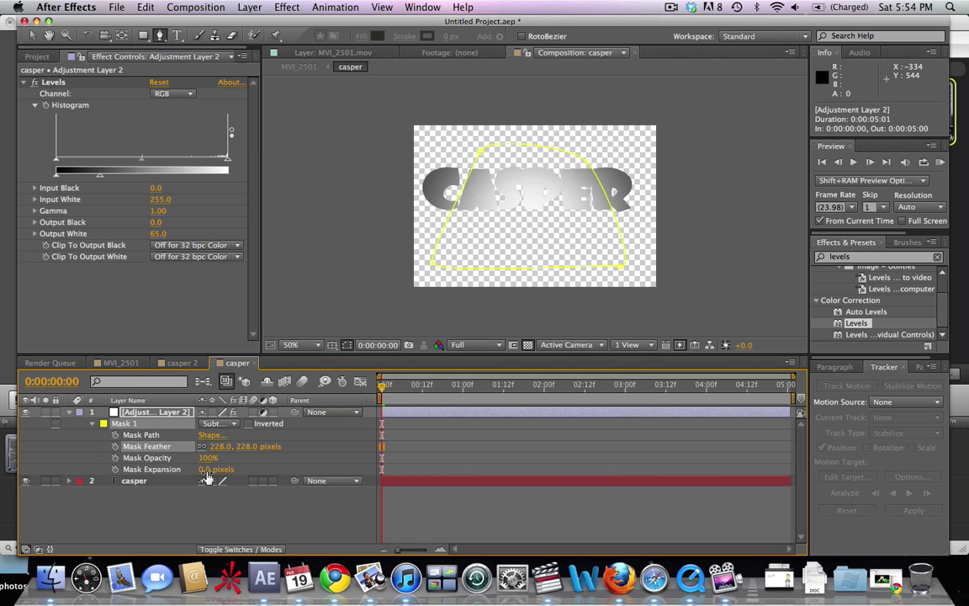
{"action": "left_click_drag", "start_coordinate": [308, 455], "coordinate": [245, 457]}
{"action": "left_click_drag", "start_coordinate": [148, 427], "coordinate": [141, 429]}
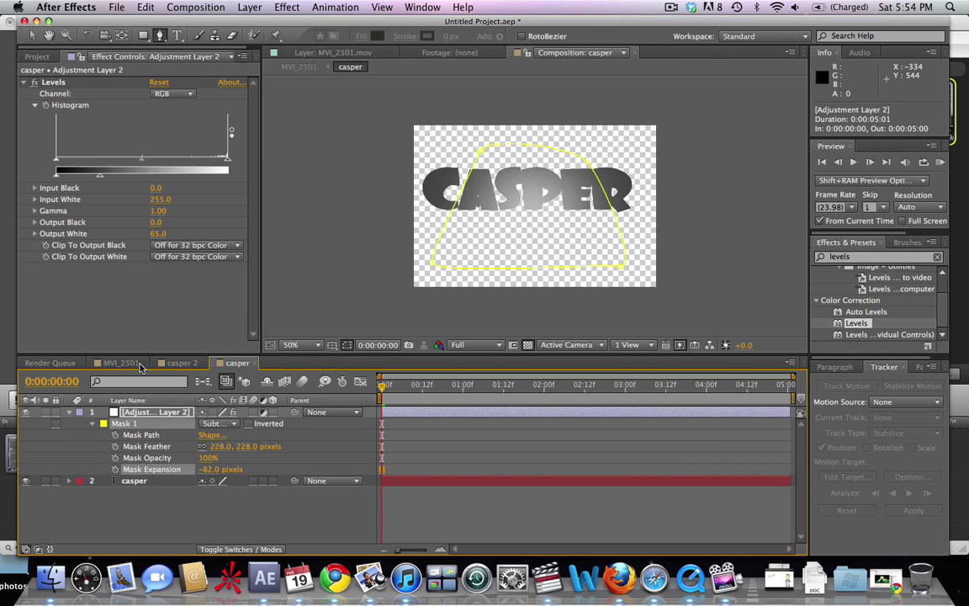
Set Levels Input White to 8 and Output White to 28, with mask feather 294 and expansion -41 pixels
{"action": "left_click_drag", "start_coordinate": [56, 178], "coordinate": [75, 183]}
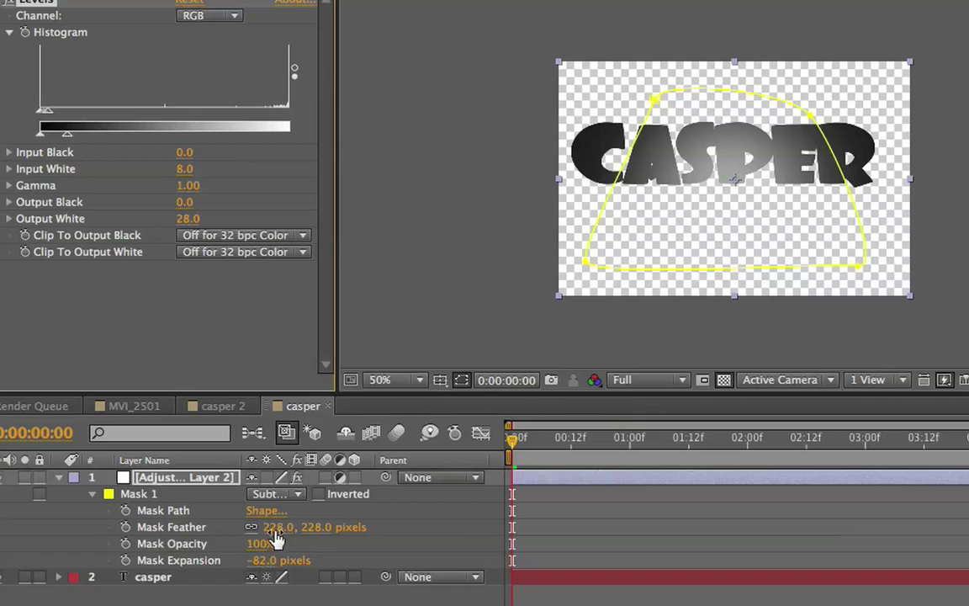
{"action": "left_click_drag", "start_coordinate": [278, 527], "coordinate": [344, 529]}
{"action": "left_click_drag", "start_coordinate": [284, 560], "coordinate": [305, 560]}
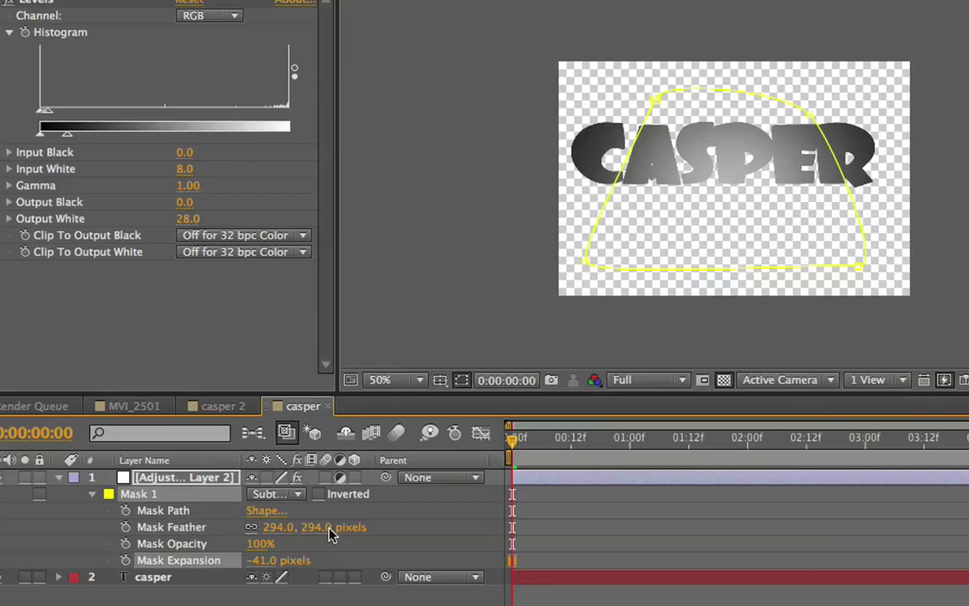
Return to the MVI_2501 composition and inspect the darkened title behind the rabbit up close
{"action": "left_click", "coordinate": [134, 405]}
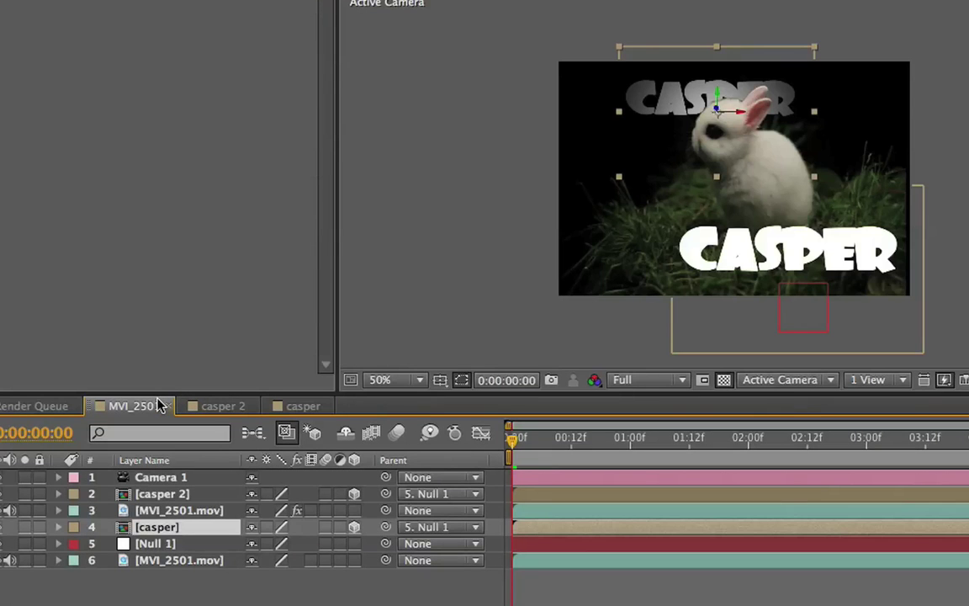
{"action": "key", "text": "period"}
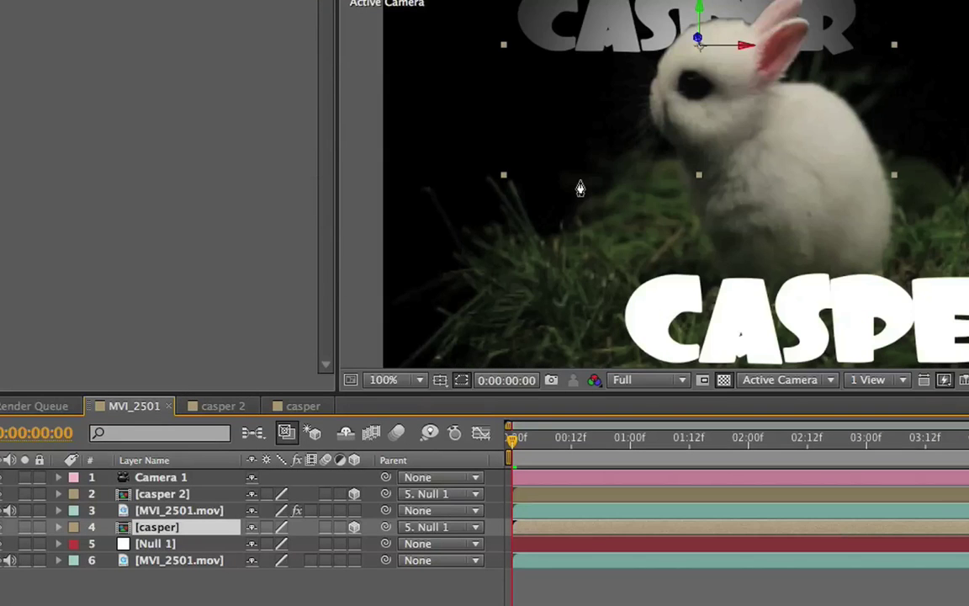
{"action": "key", "text": "comma"}
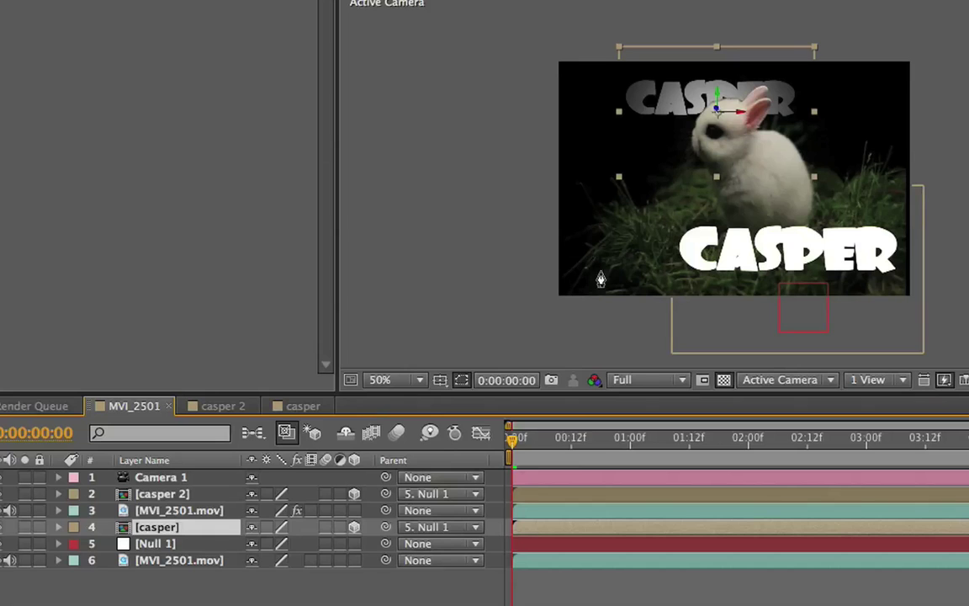
{"action": "left_click", "coordinate": [184, 576]}
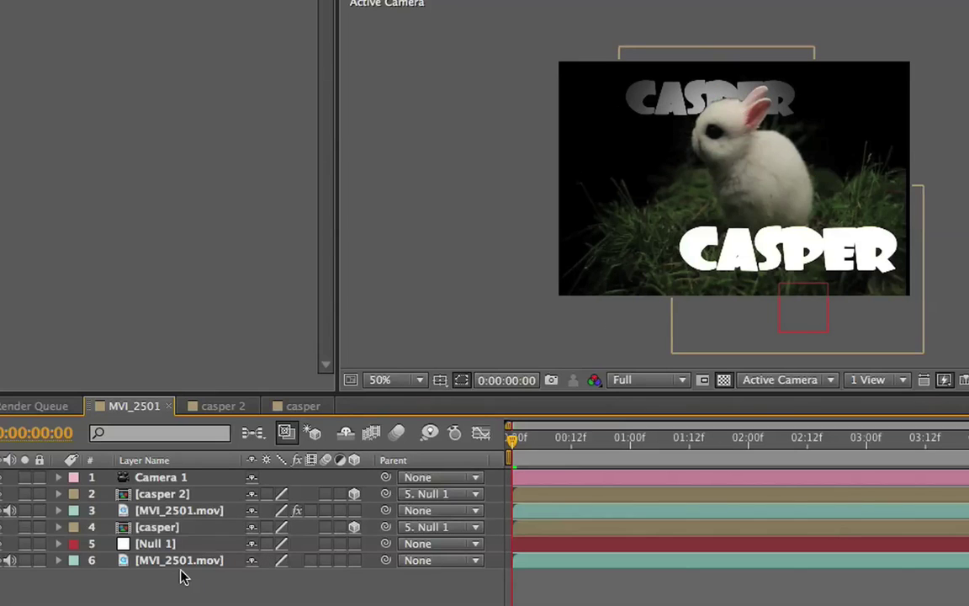
Apply Levels to the adjustment layer in the casper 2 composition and return to MVI_2501
{"action": "left_click", "coordinate": [184, 494]}
{"action": "double_click", "coordinate": [183, 494]}
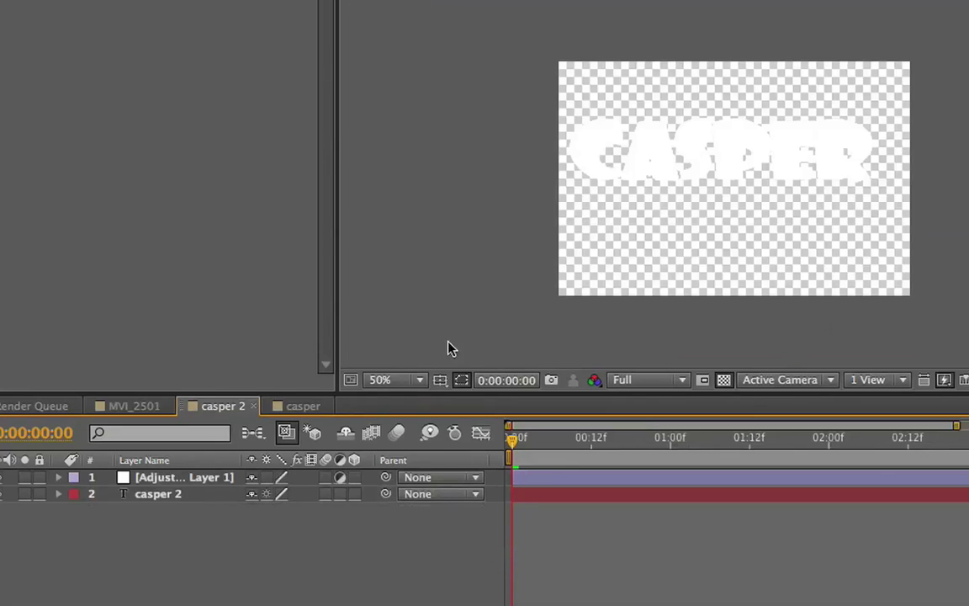
{"action": "left_click", "coordinate": [217, 481]}
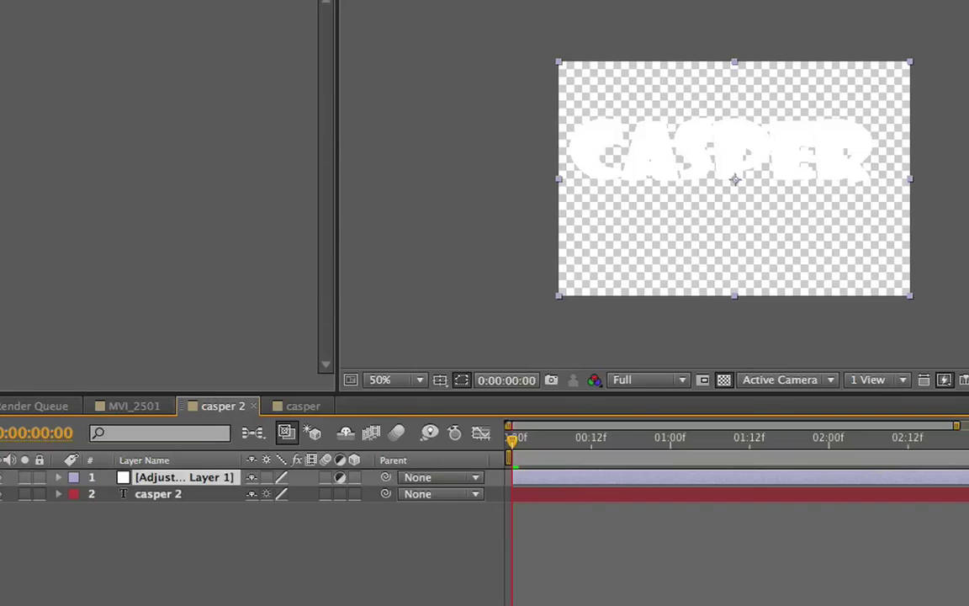
{"action": "left_click_drag", "start_coordinate": [968, 278], "coordinate": [175, 485]}
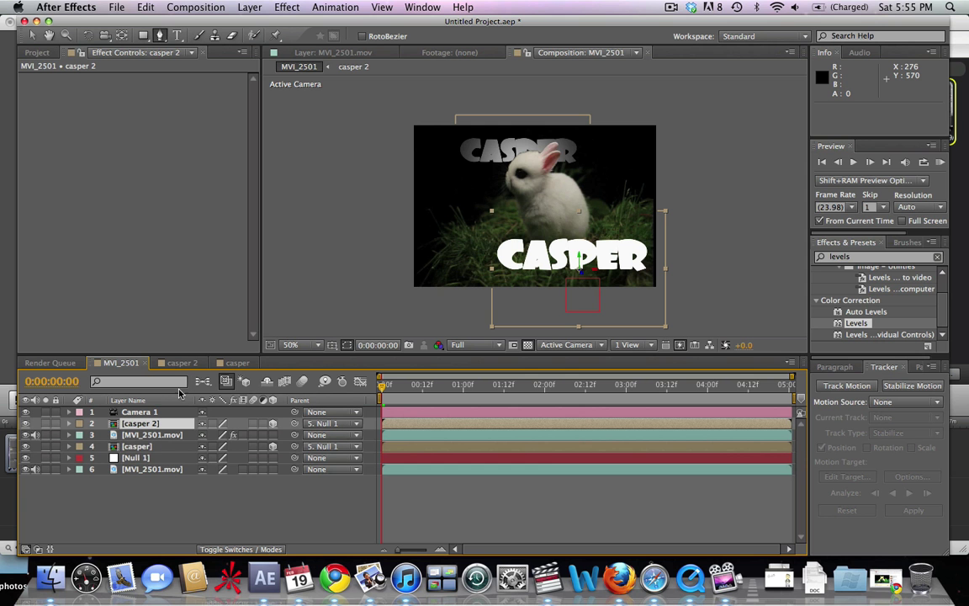
{"action": "left_click", "coordinate": [196, 520]}
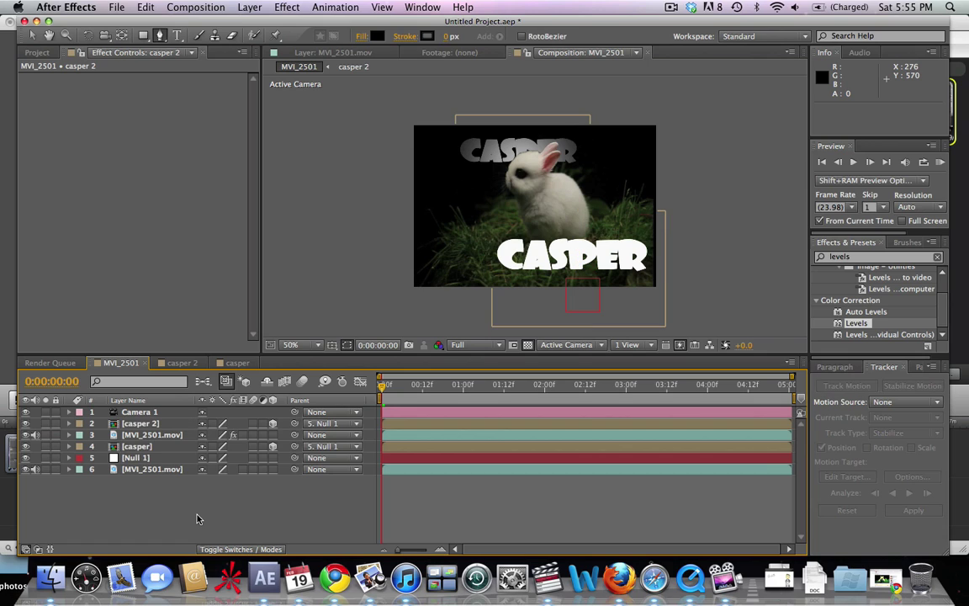
Find the Fast Blur effect and apply it to the casper layer behind the rabbit
{"action": "left_click", "coordinate": [840, 258]}
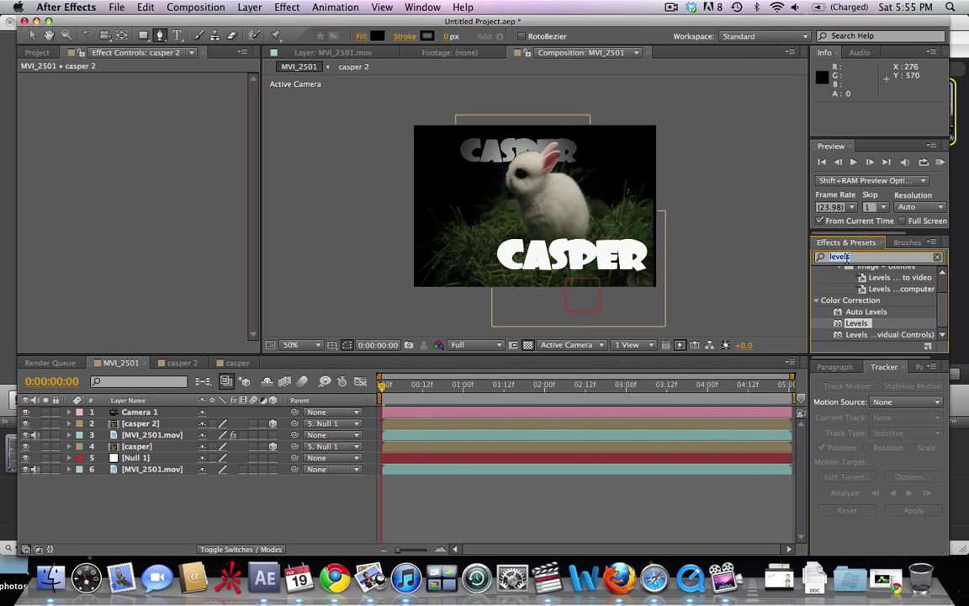
{"action": "type", "text": "fast"}
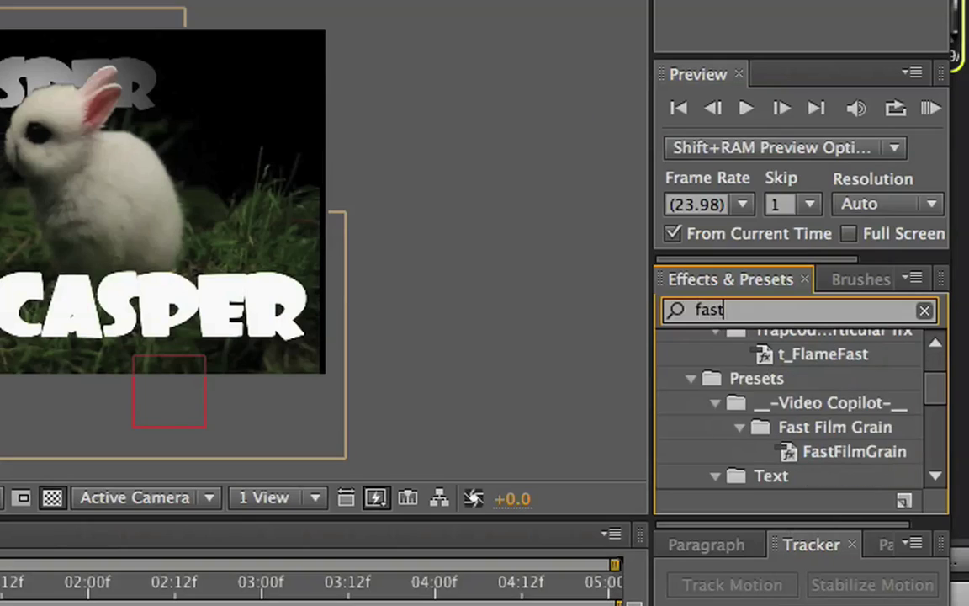
{"action": "type", "text": " blur"}
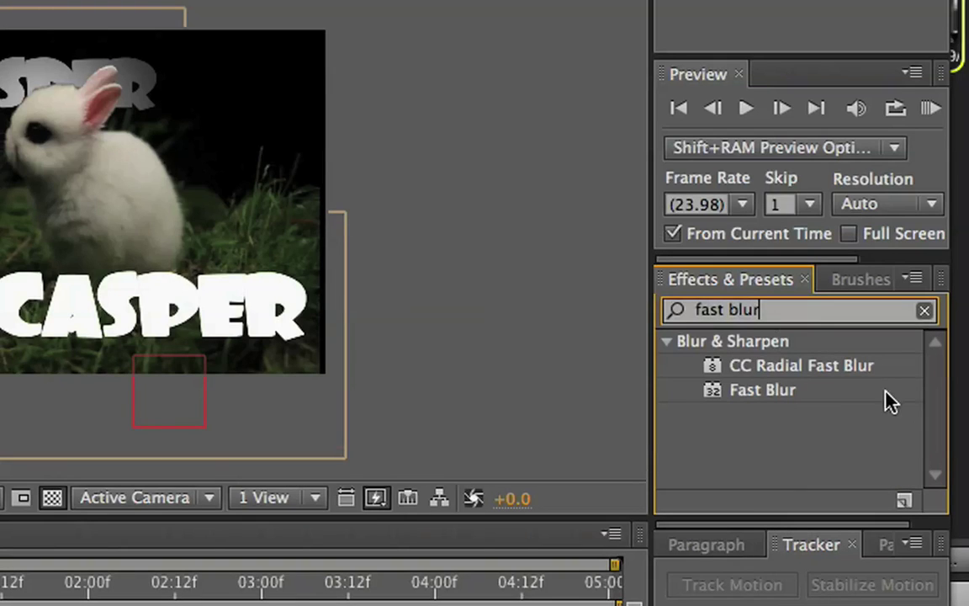
{"action": "left_click_drag", "start_coordinate": [775, 394], "coordinate": [169, 452]}
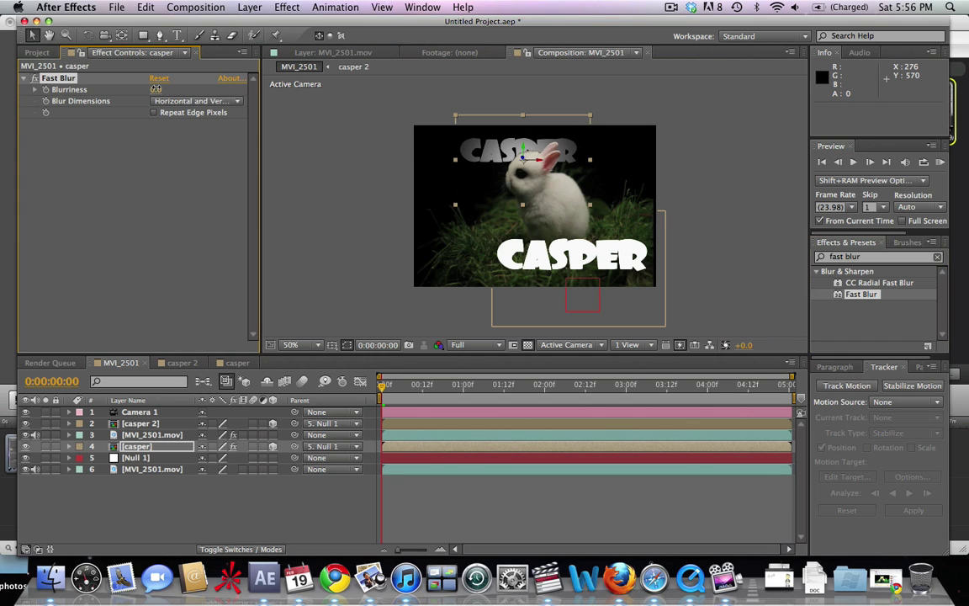
Increase the Blurriness of the casper layer behind the rabbit, and apply Fast Blur to the casper 2 layer with Blurriness 4
{"action": "mouse_move", "coordinate": [165, 89]}
{"action": "left_mouse_down"}
{"action": "mouse_move", "coordinate": [177, 92]}
{"action": "mouse_move", "coordinate": [166, 94]}
{"action": "left_mouse_up"}
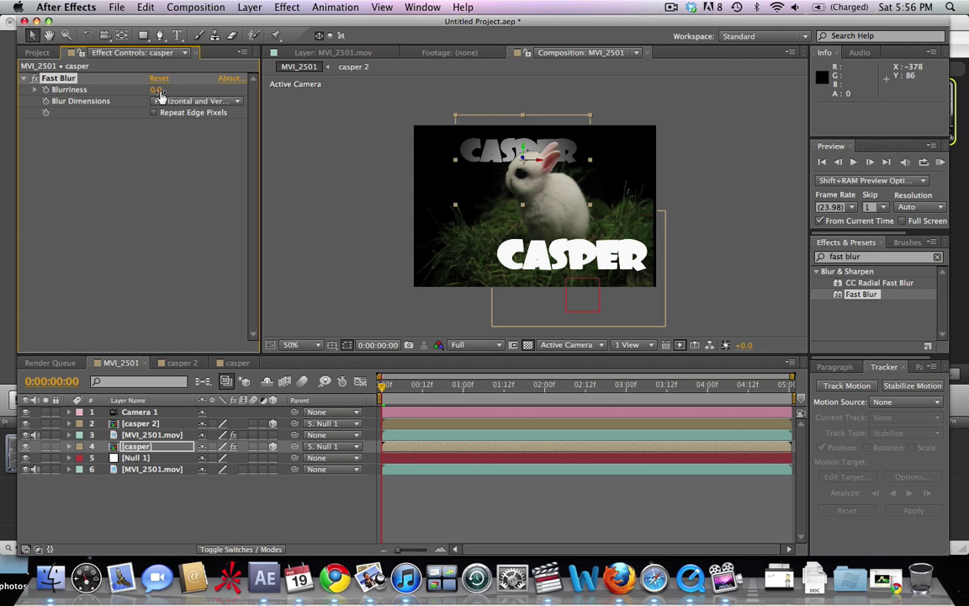
{"action": "left_click_drag", "start_coordinate": [160, 98], "coordinate": [166, 93]}
{"action": "left_click_drag", "start_coordinate": [848, 301], "coordinate": [152, 426]}
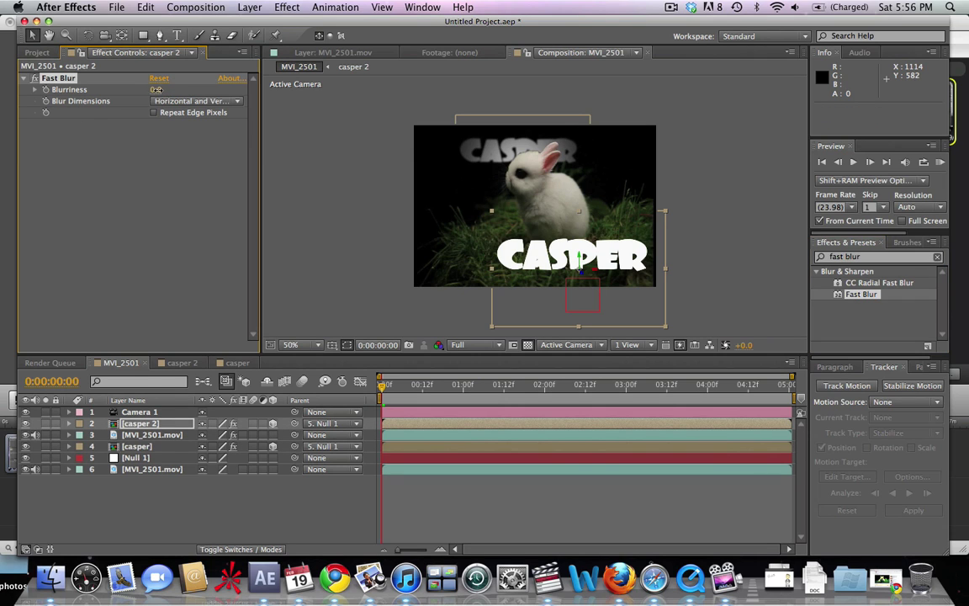
{"action": "left_click_drag", "start_coordinate": [162, 90], "coordinate": [161, 90]}
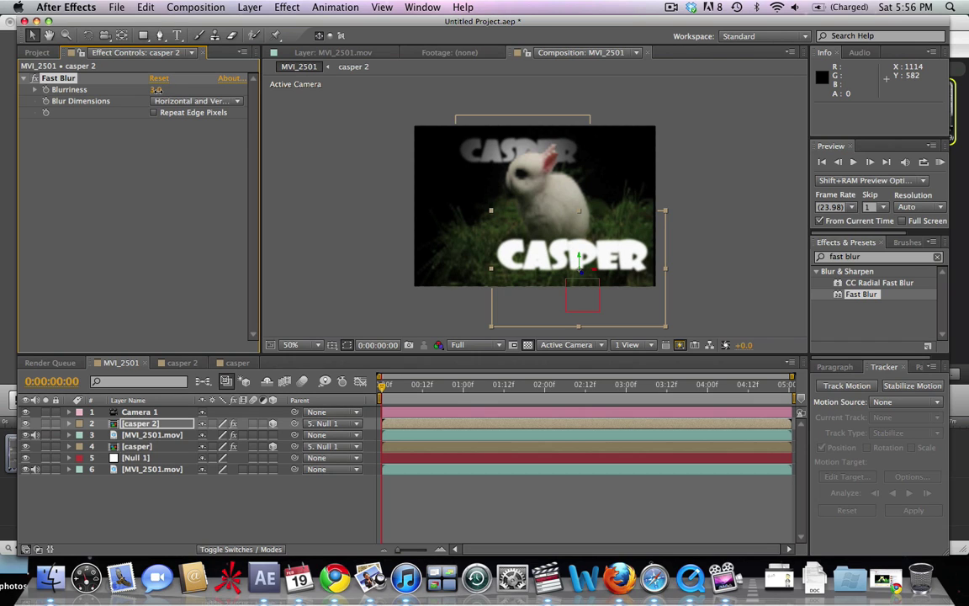
{"action": "left_click_drag", "start_coordinate": [156, 95], "coordinate": [160, 92]}
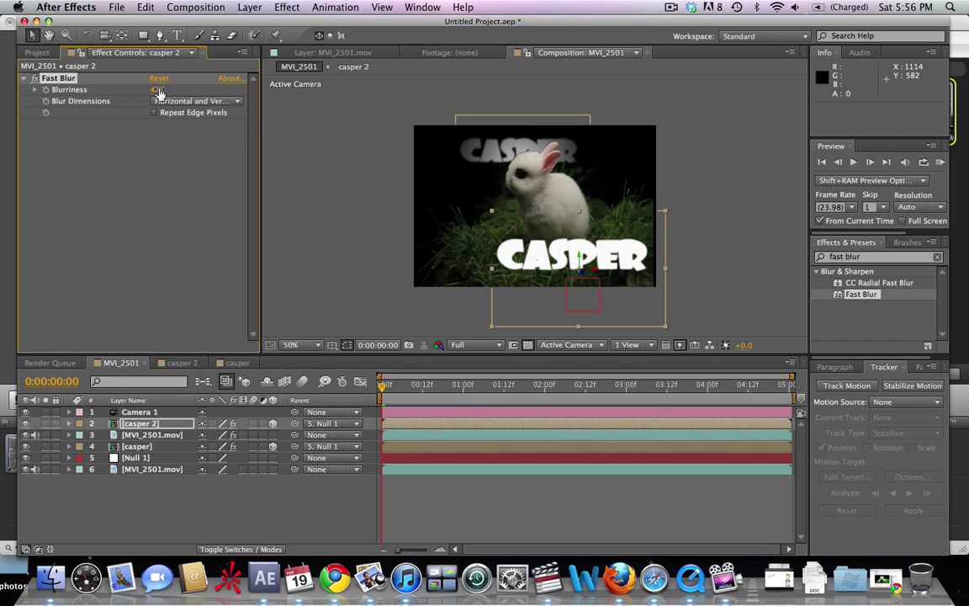
{"action": "left_click", "coordinate": [268, 498]}
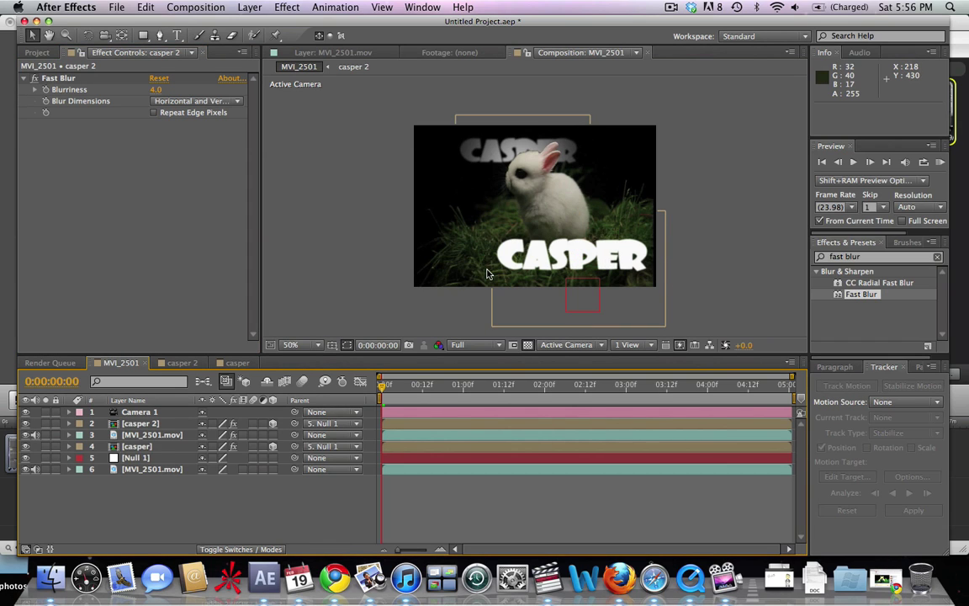
Reposition the front casper 2 title in depth and scale it down slightly so it fits near the frame's lower edge
{"action": "left_click", "coordinate": [559, 258]}
{"action": "left_click_drag", "start_coordinate": [559, 258], "coordinate": [559, 258]}
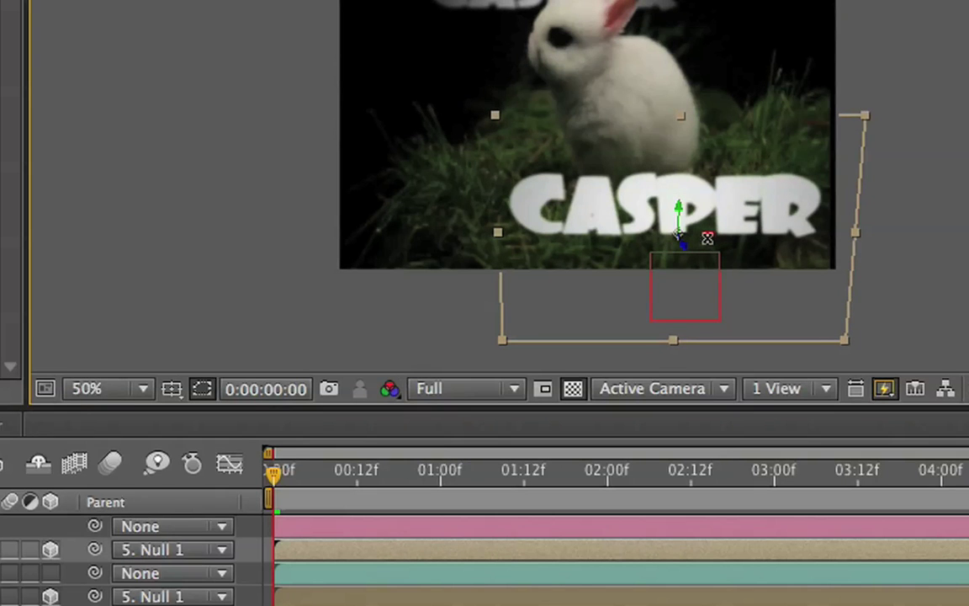
{"action": "left_click_drag", "start_coordinate": [686, 253], "coordinate": [705, 298]}
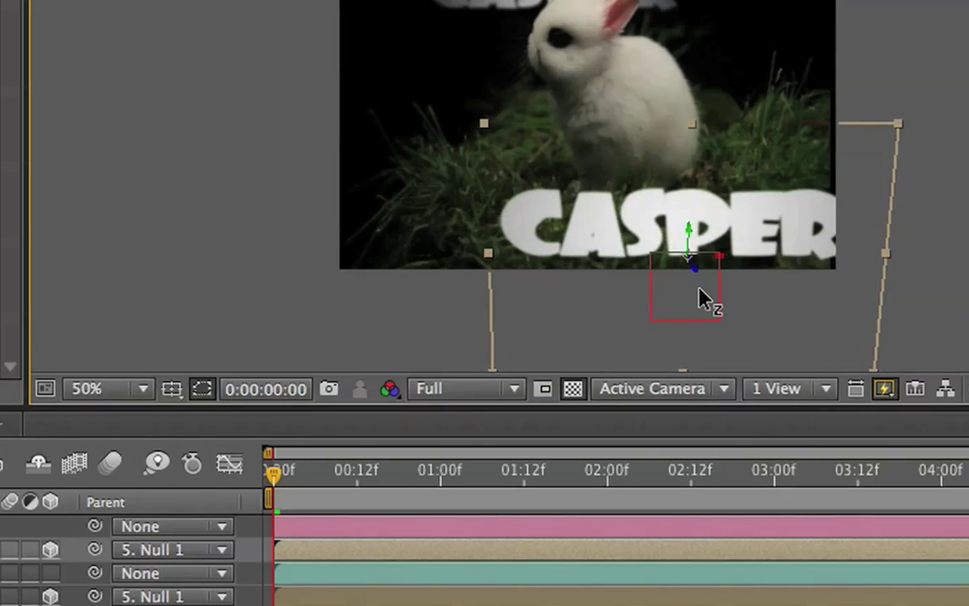
{"action": "left_click_drag", "start_coordinate": [899, 126], "coordinate": [872, 143]}
{"action": "key", "text": "super+shift+a"}
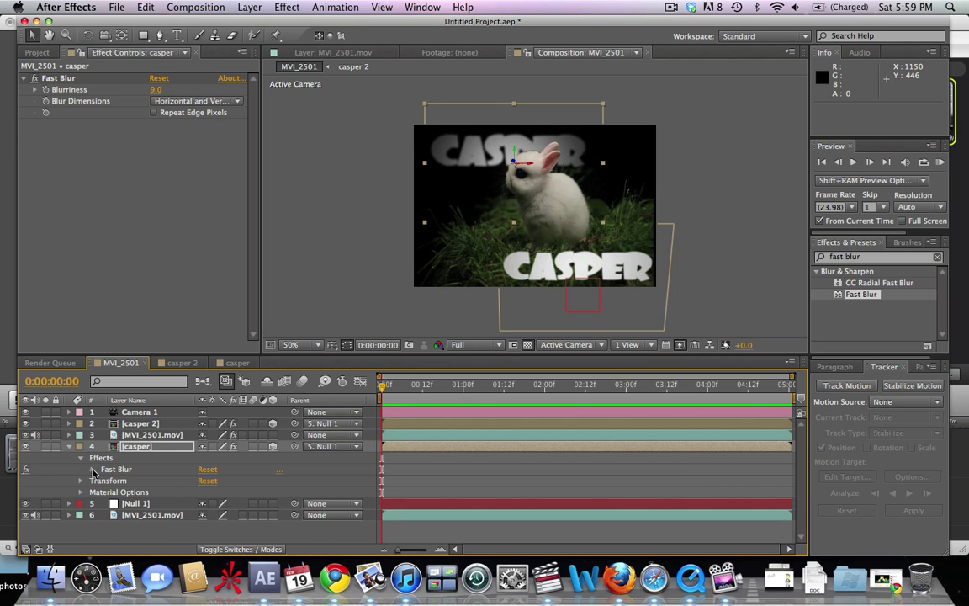
Keyframe the casper layer's Fast Blur Blurriness at 12 on 0:00:00:02 and at 4 on 0:00:00:14
{"action": "left_click", "coordinate": [92, 469]}
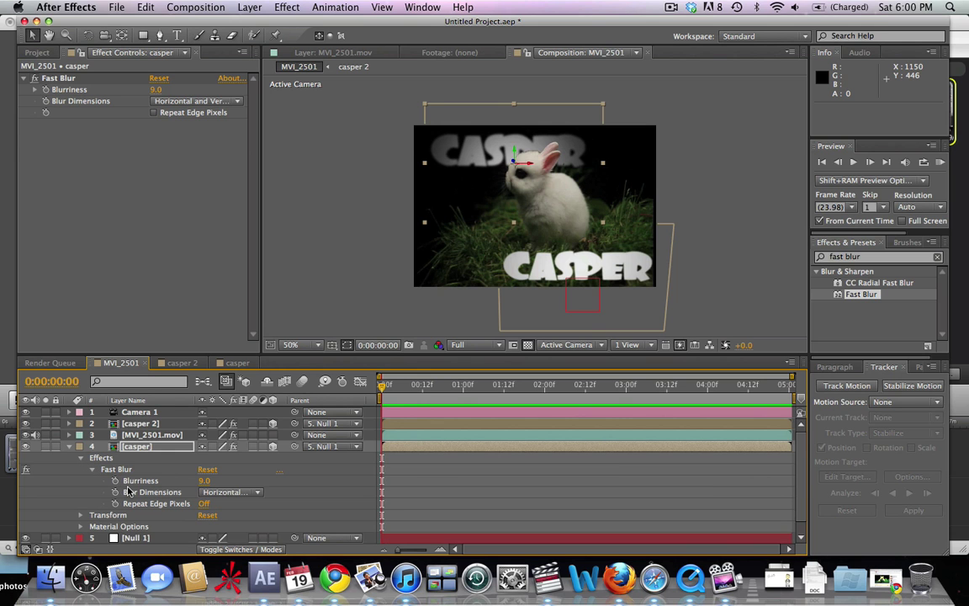
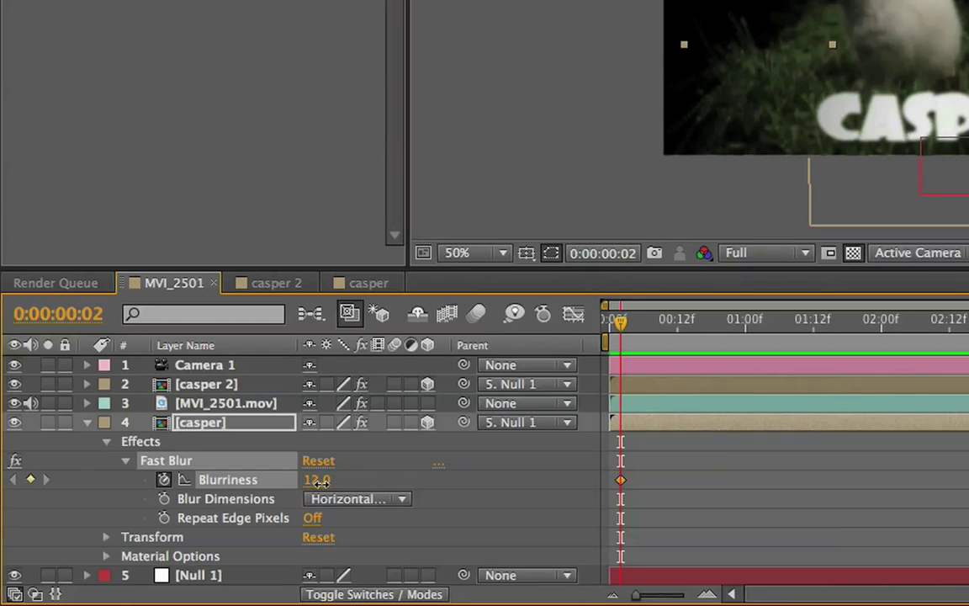
{"action": "left_click_drag", "start_coordinate": [620, 328], "coordinate": [691, 351]}
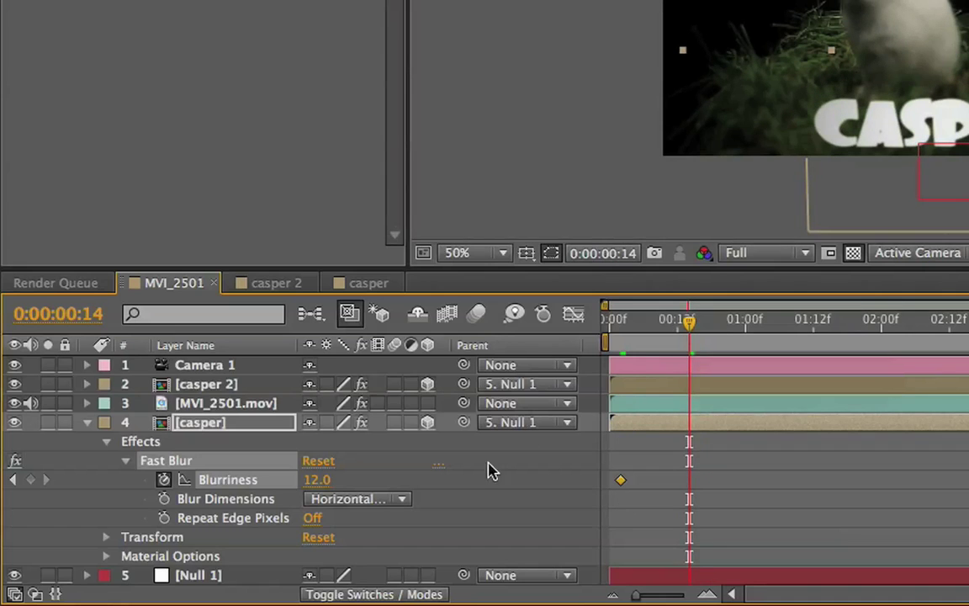
{"action": "left_click", "coordinate": [318, 479]}
{"action": "type", "text": "4"}
{"action": "key", "text": "Return"}
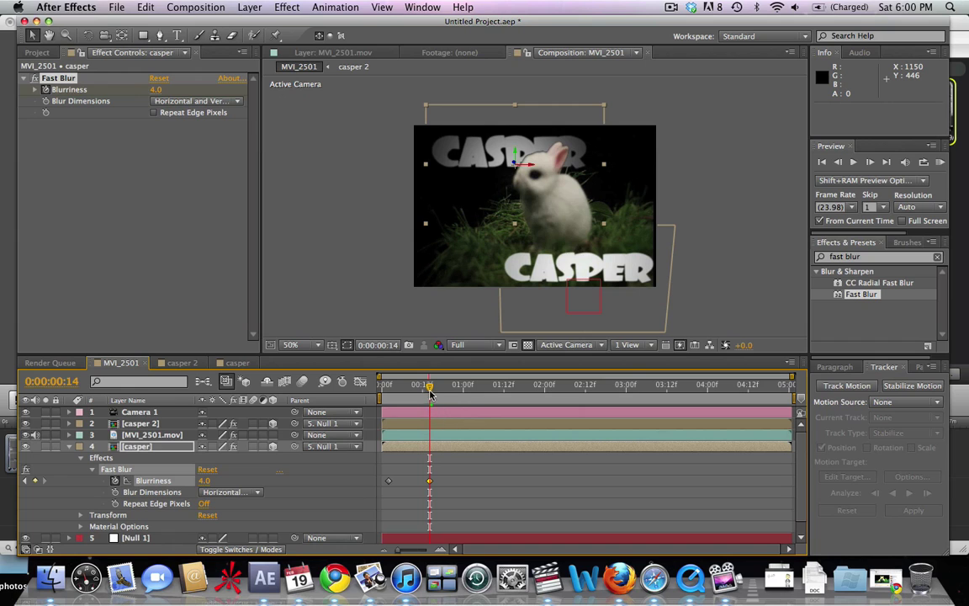
Add a Blurriness keyframe of 9 at 0:00:01:04 on the casper layer
{"action": "left_click_drag", "start_coordinate": [429, 392], "coordinate": [476, 400]}
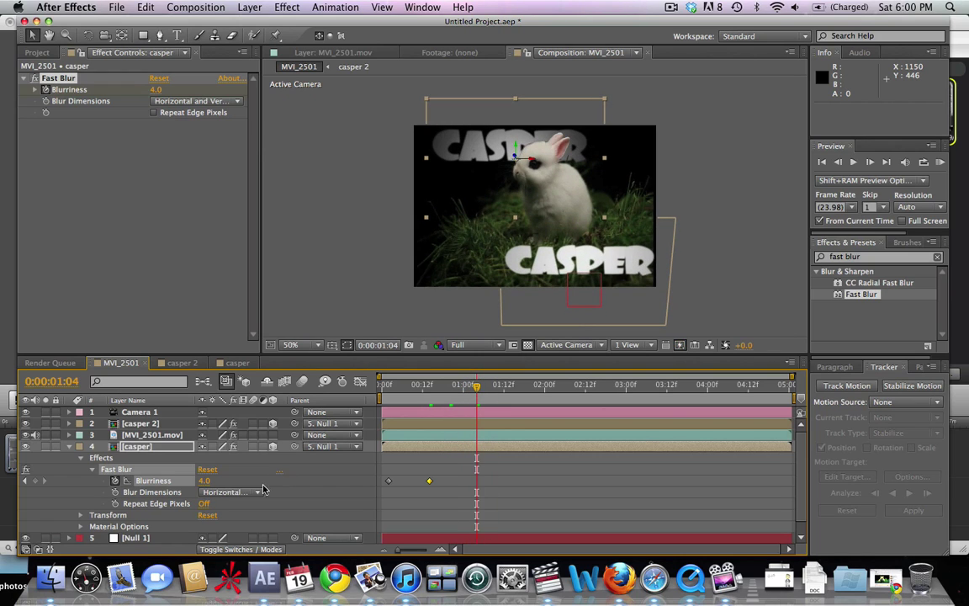
{"action": "left_click", "coordinate": [204, 482]}
{"action": "left_click_drag", "start_coordinate": [478, 397], "coordinate": [513, 389]}
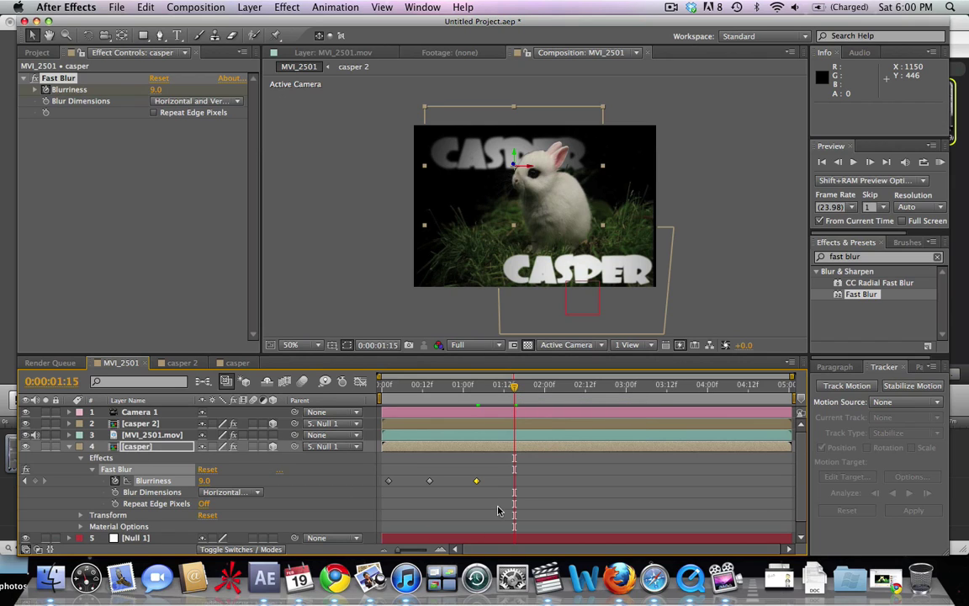
Copy the casper layer's three Blurriness keyframes and paste them onto casper 2's Fast Blur starting at 0:00:00:02
{"action": "left_click_drag", "start_coordinate": [497, 510], "coordinate": [378, 473]}
{"action": "key", "text": "super+c"}
{"action": "left_click", "coordinate": [69, 423]}
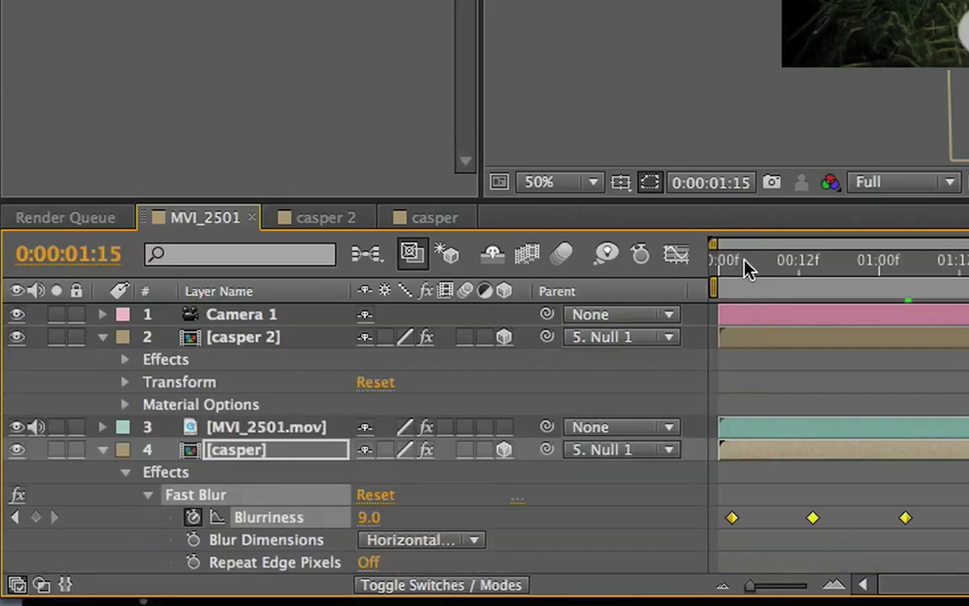
{"action": "mouse_move", "coordinate": [747, 267]}
{"action": "left_mouse_down"}
{"action": "mouse_move", "coordinate": [724, 277]}
{"action": "mouse_move", "coordinate": [734, 280]}
{"action": "left_mouse_up"}
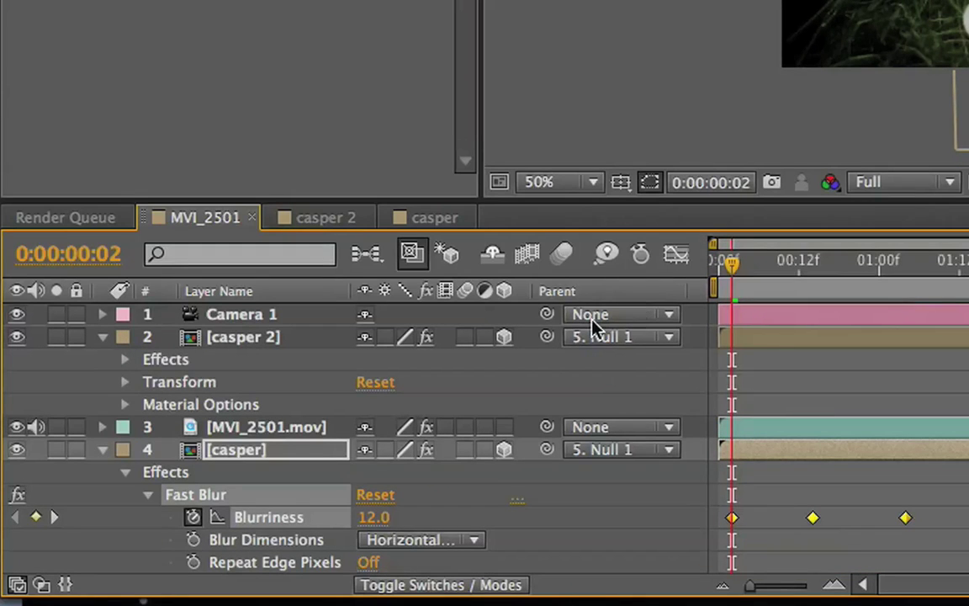
{"action": "left_click", "coordinate": [187, 364]}
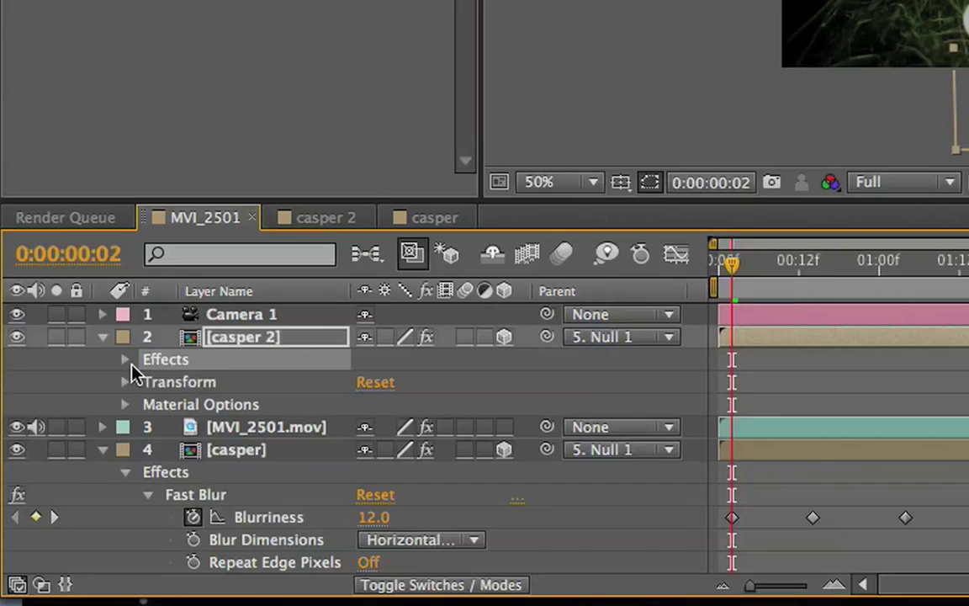
{"action": "left_click", "coordinate": [124, 361]}
{"action": "left_click", "coordinate": [186, 383]}
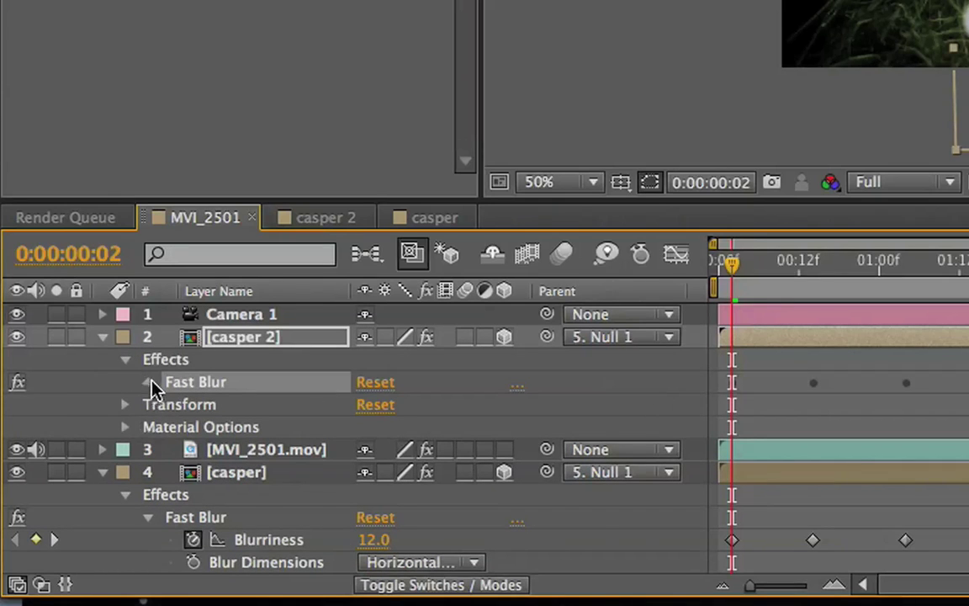
{"action": "left_click", "coordinate": [148, 383]}
{"action": "key", "text": "super+v"}
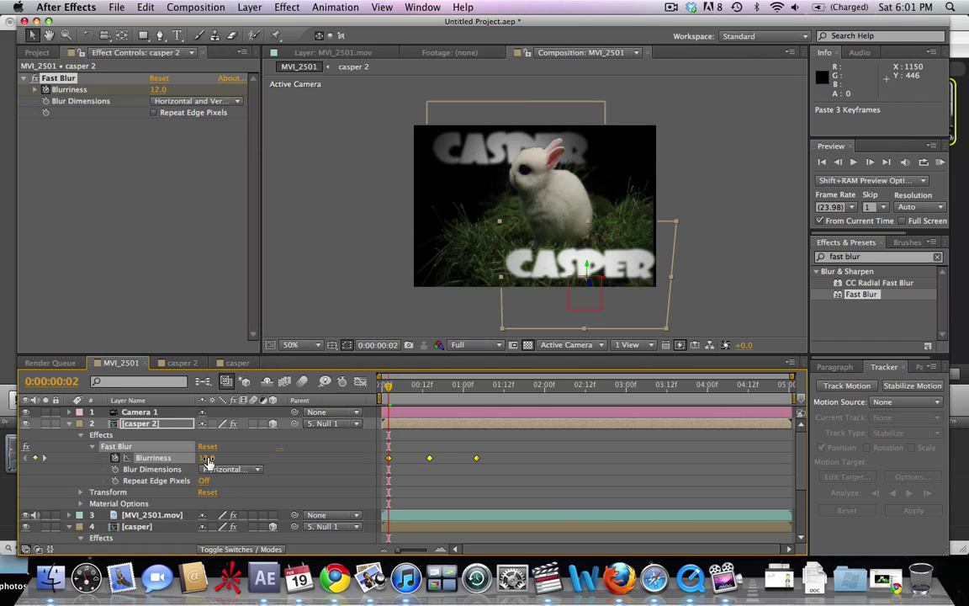
Set casper 2's Blurriness keyframes to 3 at 0:00:00:02, 18 at 0:00:00:14 and 4 at 0:00:01:04, and preview the composition
{"action": "type", "text": "2"}
{"action": "key", "text": "Return"}
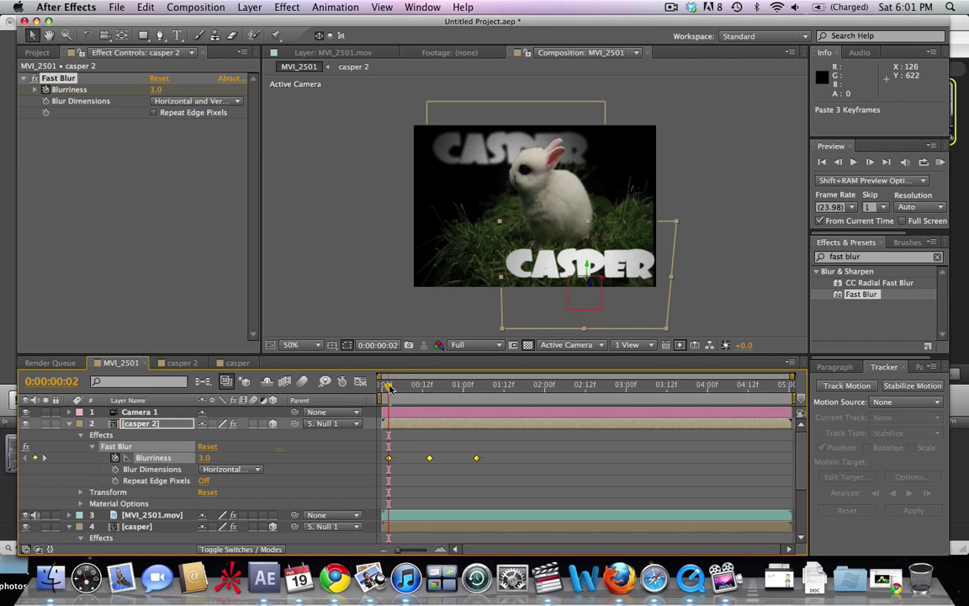
{"action": "left_click_drag", "start_coordinate": [388, 387], "coordinate": [431, 387]}
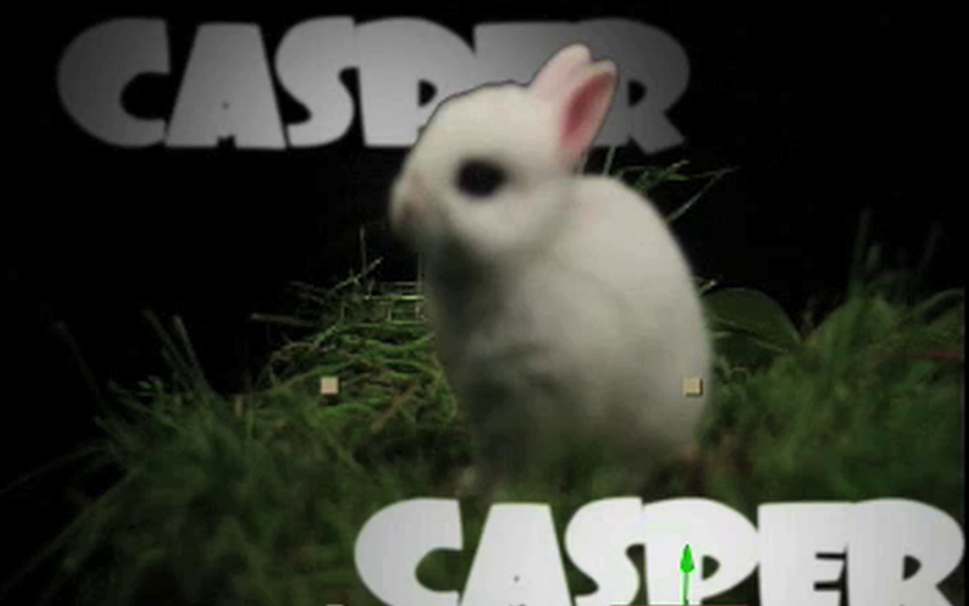
{"action": "left_click_drag", "start_coordinate": [204, 460], "coordinate": [239, 461]}
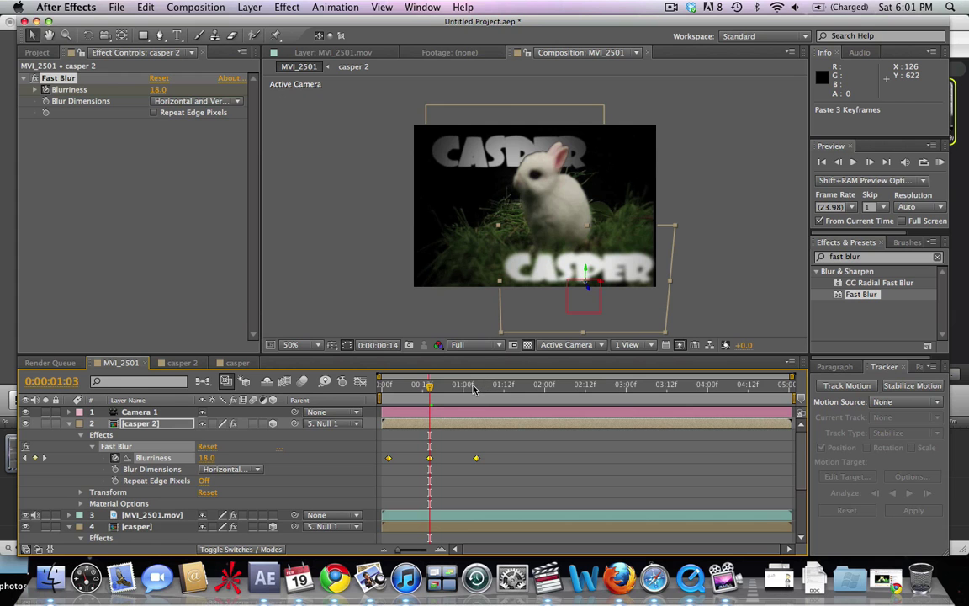
{"action": "left_click", "coordinate": [474, 388]}
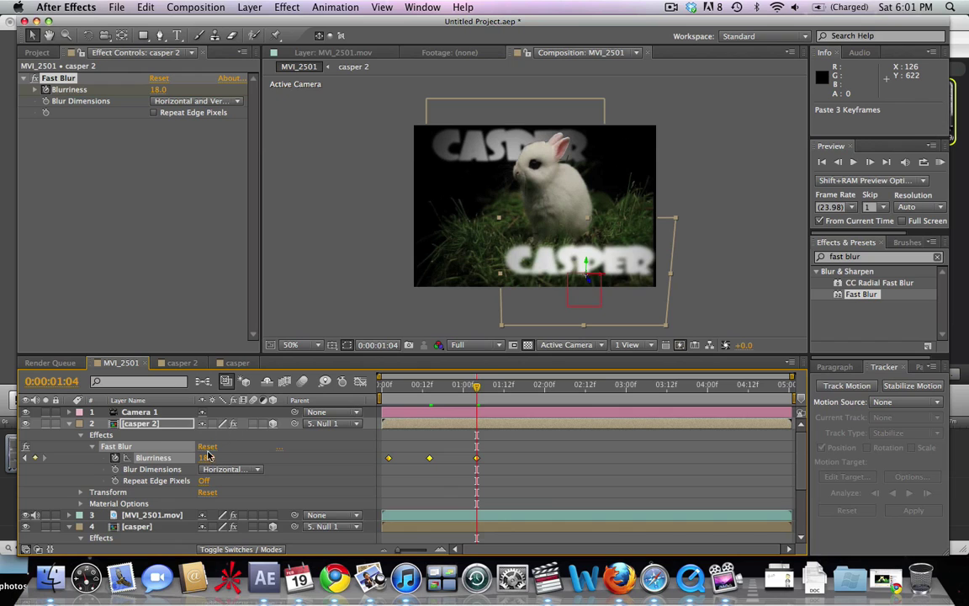
{"action": "type", "text": "4"}
{"action": "key", "text": "Return"}
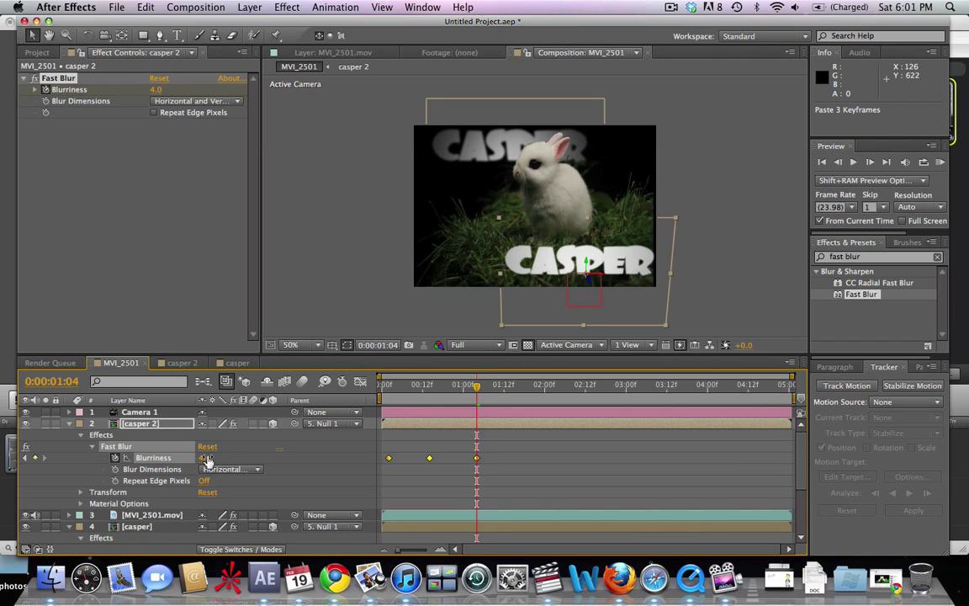
{"action": "left_click", "coordinate": [941, 165]}
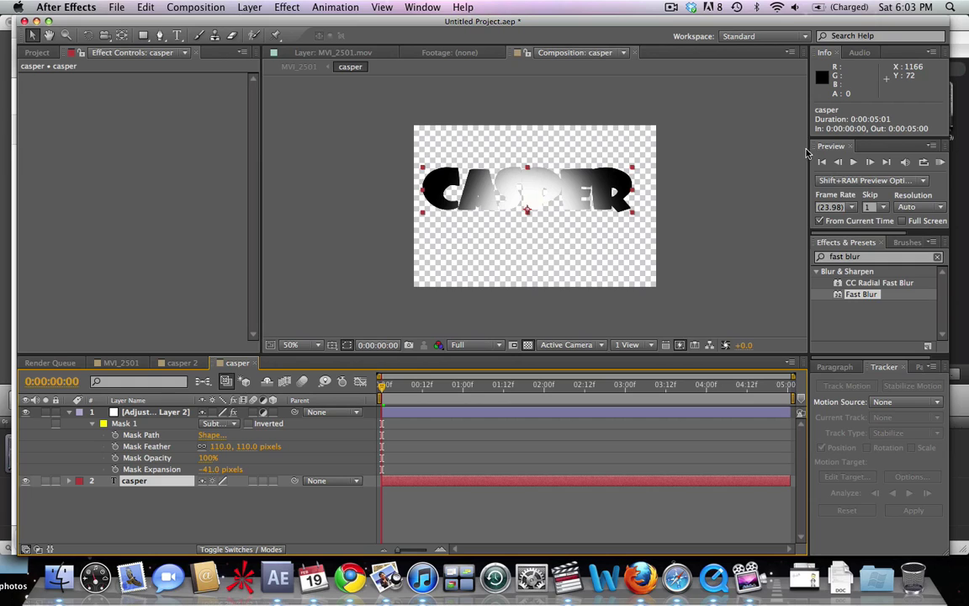
Widen the side panels and switch to the Text workspace to bring up the character settings
{"action": "left_click_drag", "start_coordinate": [782, 156], "coordinate": [666, 172]}
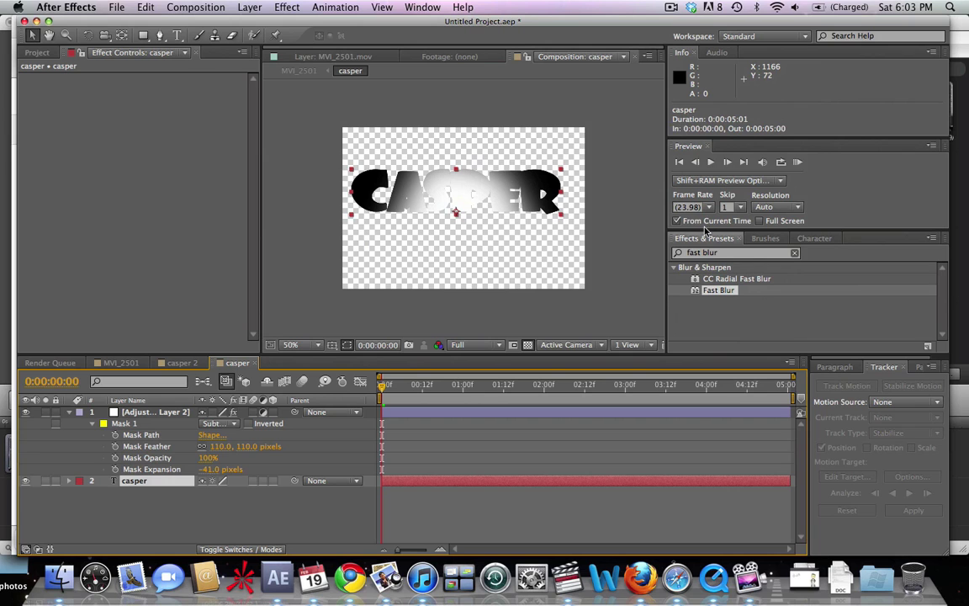
{"action": "left_click", "coordinate": [430, 7]}
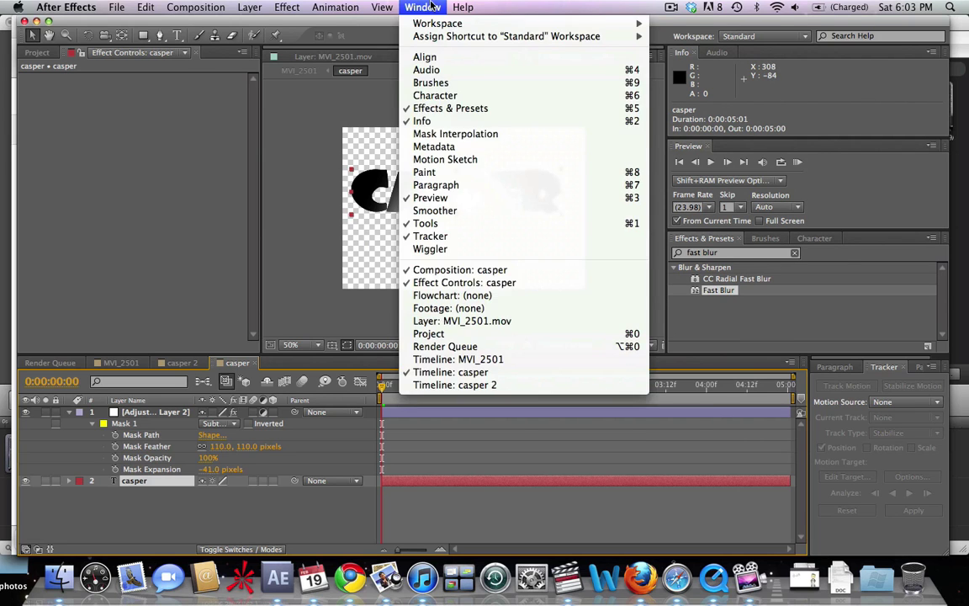
{"action": "mouse_move", "coordinate": [456, 25]}
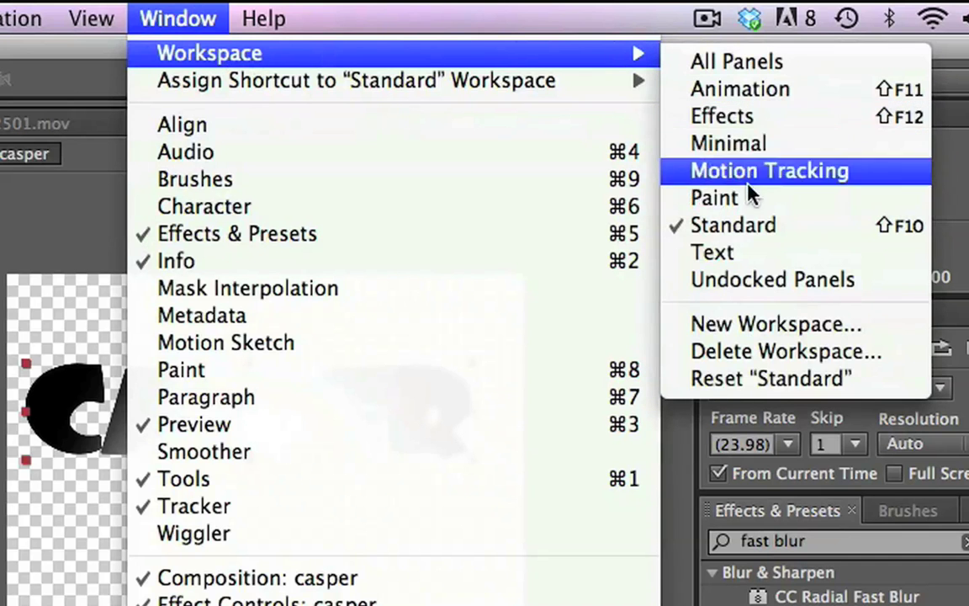
{"action": "left_click", "coordinate": [735, 253]}
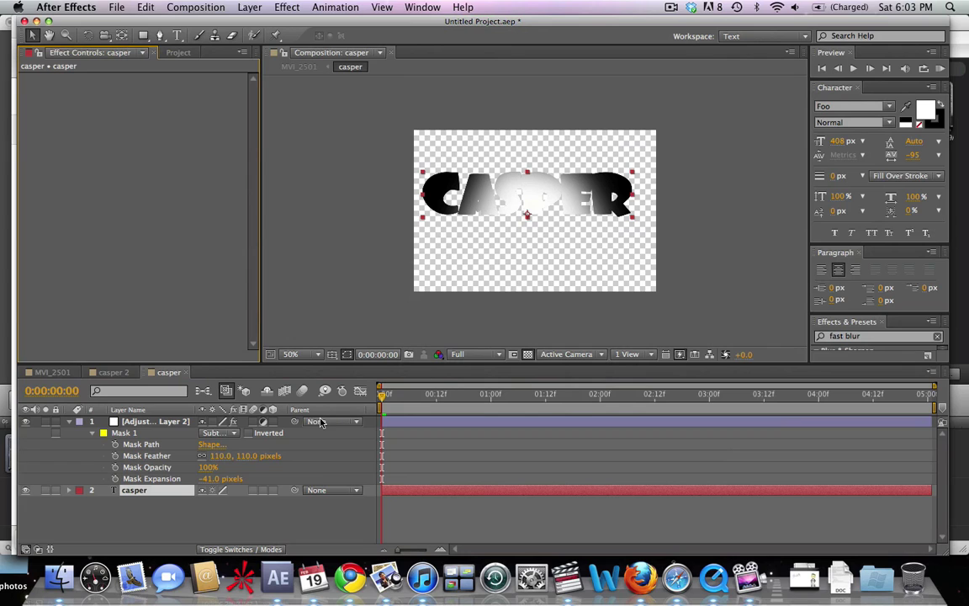
Change the casper text to the Flyerfonts font and its fill colour to bright green (RGB 99, 227, 13)
{"action": "left_click", "coordinate": [839, 105]}
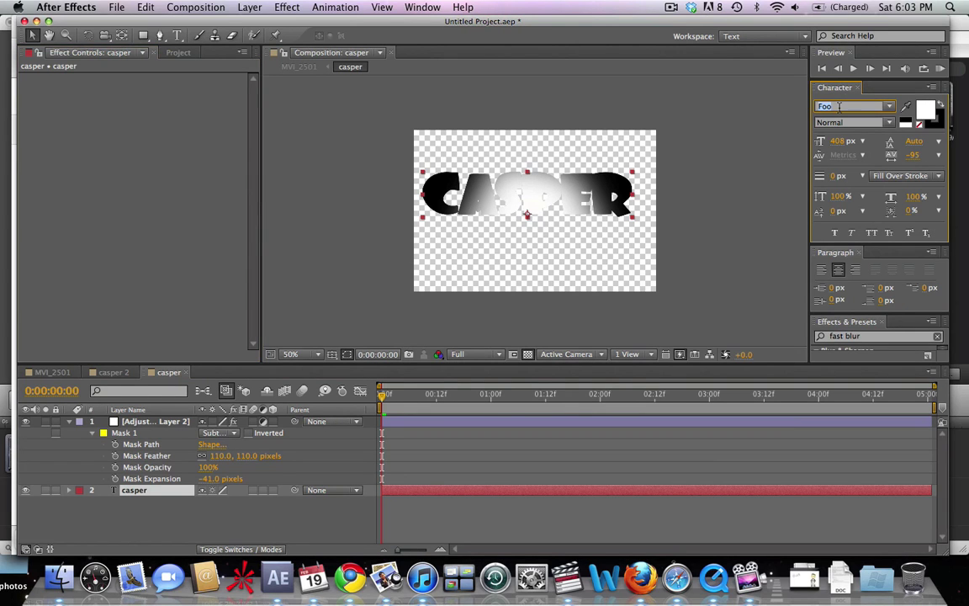
{"action": "type", "text": "Flyerfonts"}
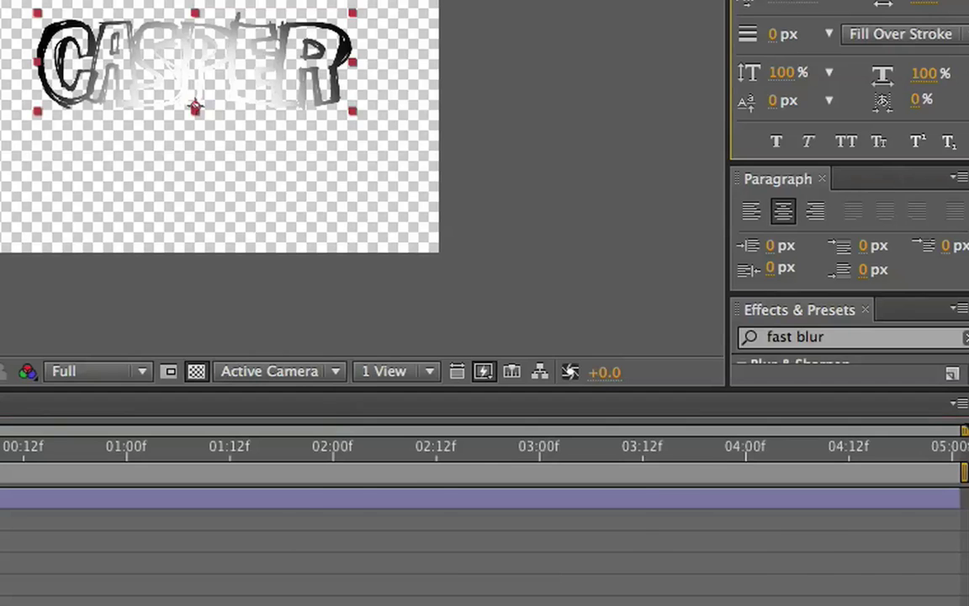
{"action": "left_click", "coordinate": [925, 110]}
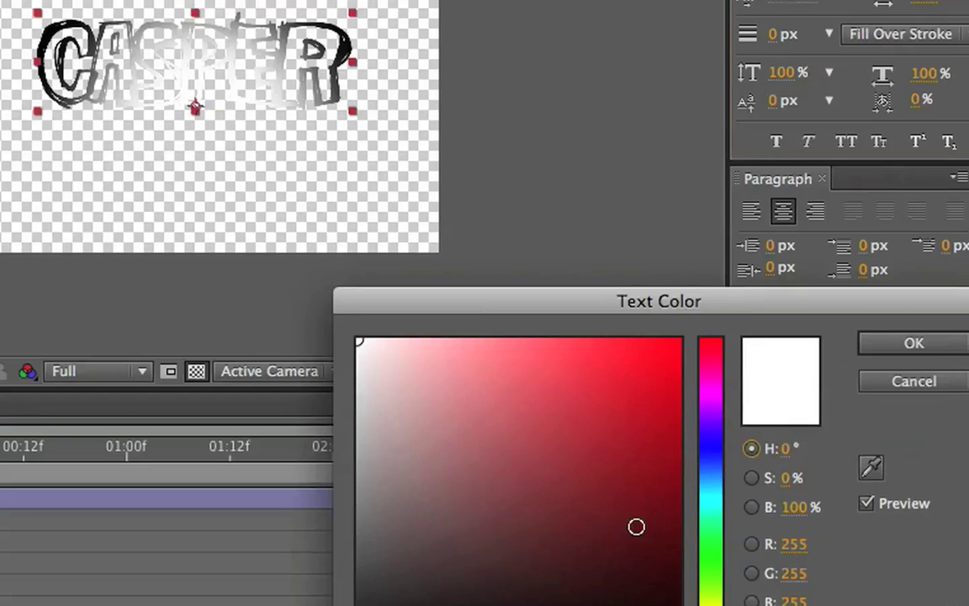
{"action": "left_click_drag", "start_coordinate": [716, 573], "coordinate": [720, 579]}
{"action": "left_click", "coordinate": [668, 530]}
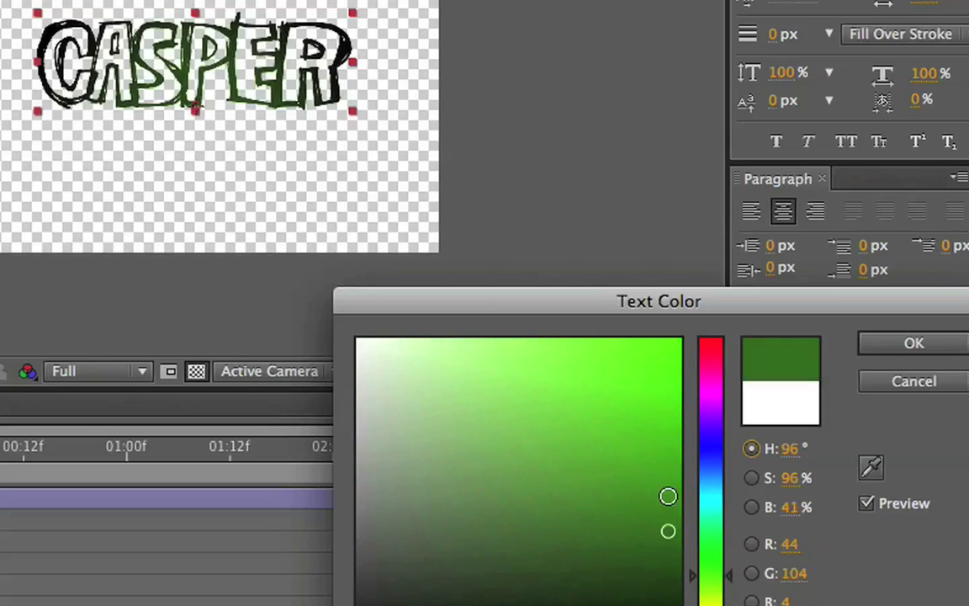
{"action": "mouse_move", "coordinate": [668, 496]}
{"action": "left_mouse_down"}
{"action": "mouse_move", "coordinate": [671, 419]}
{"action": "mouse_move", "coordinate": [614, 340]}
{"action": "mouse_move", "coordinate": [586, 331]}
{"action": "mouse_move", "coordinate": [646, 324]}
{"action": "mouse_move", "coordinate": [655, 354]}
{"action": "mouse_move", "coordinate": [646, 395]}
{"action": "mouse_move", "coordinate": [661, 374]}
{"action": "left_mouse_up"}
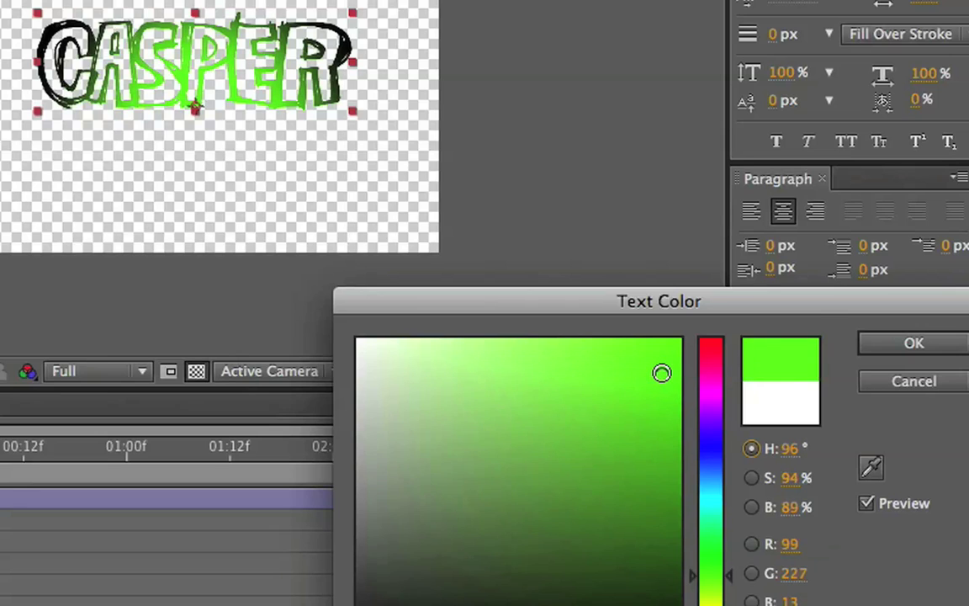
{"action": "key", "text": "Return"}
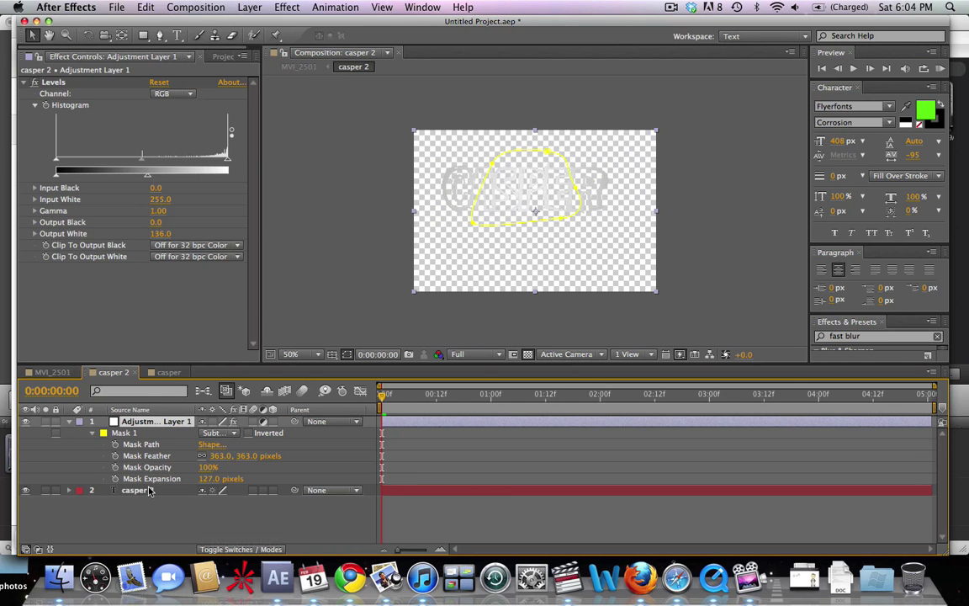
Set the tracking of the text layer in the casper 2 composition to 62 and reveal its Scale property
{"action": "left_click", "coordinate": [148, 490]}
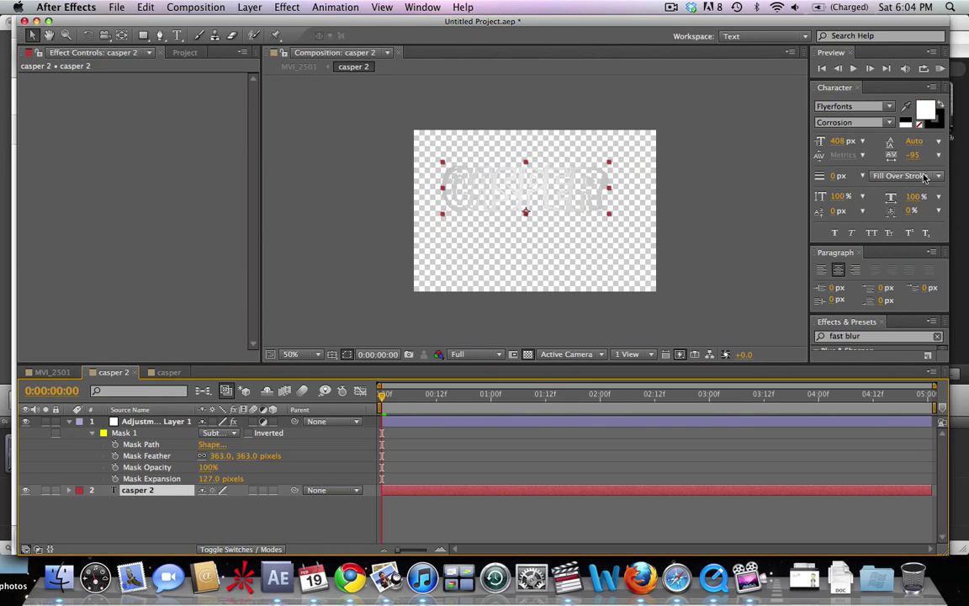
{"action": "mouse_move", "coordinate": [917, 159]}
{"action": "left_mouse_down"}
{"action": "mouse_move", "coordinate": [965, 162]}
{"action": "mouse_move", "coordinate": [928, 162]}
{"action": "left_mouse_up"}
{"action": "key", "text": "s"}
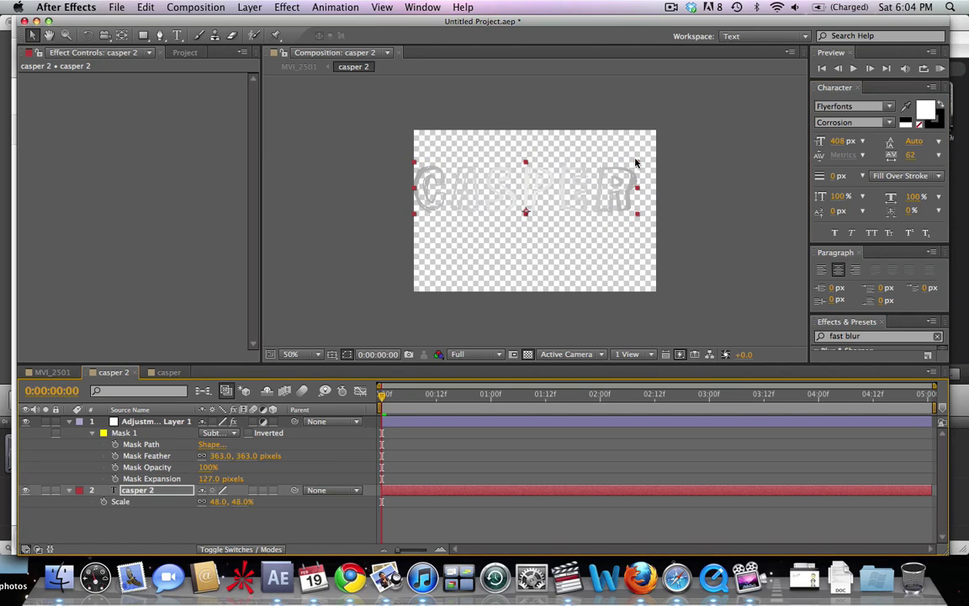